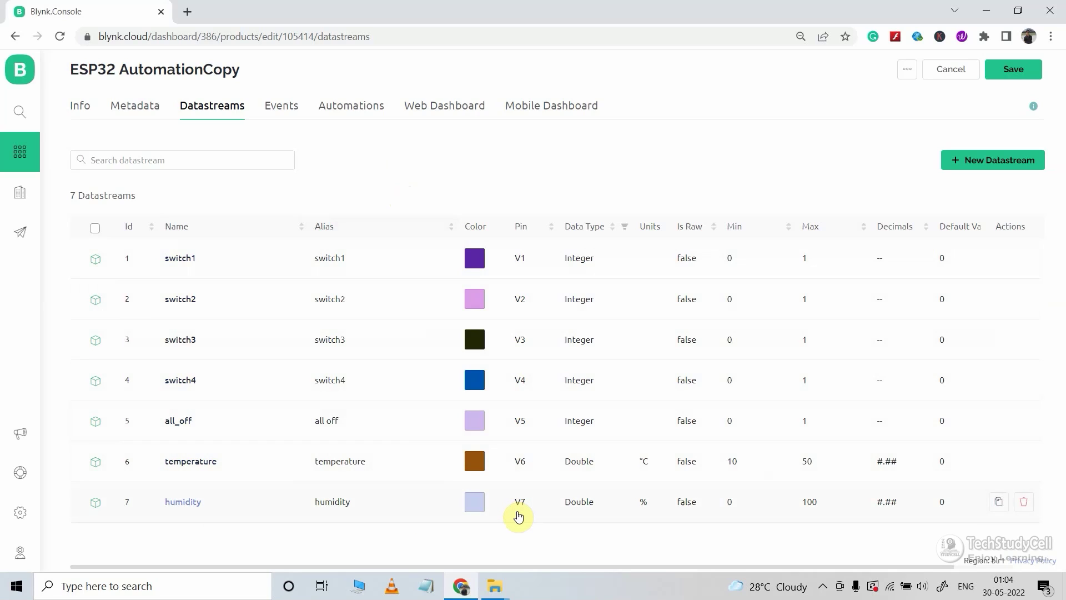
- Review the template's automation settings and web dashboard layout, and save the template
left_click(362, 105)
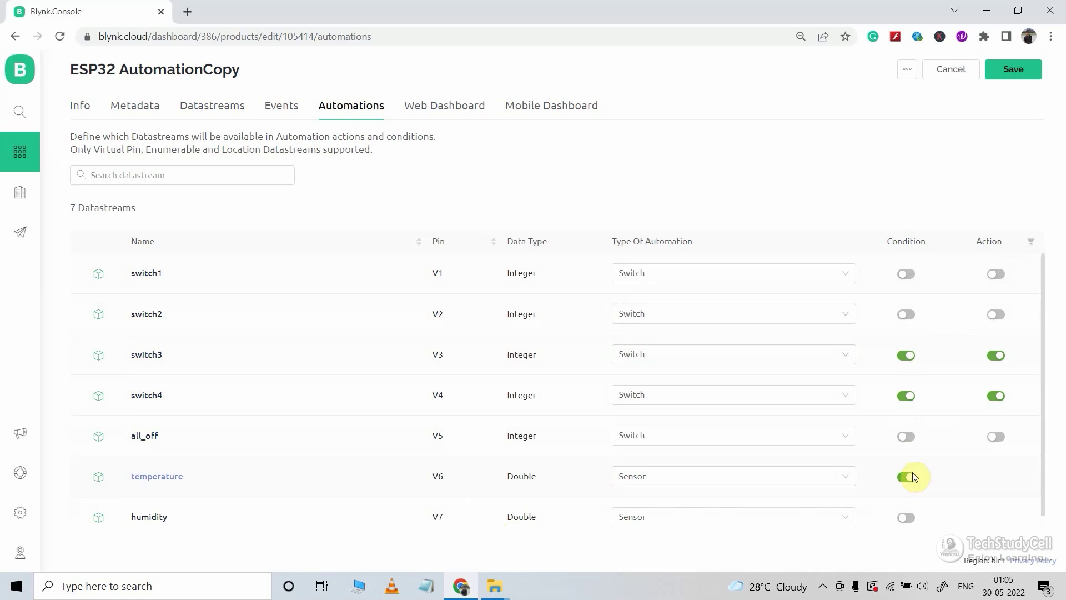
left_click(467, 123)
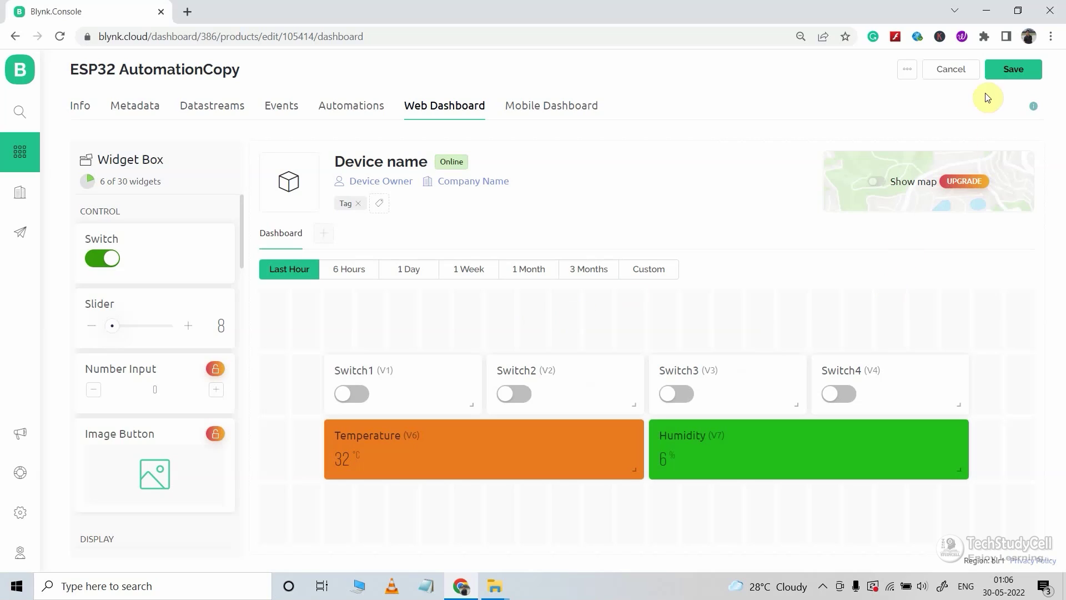
left_click(1008, 74)
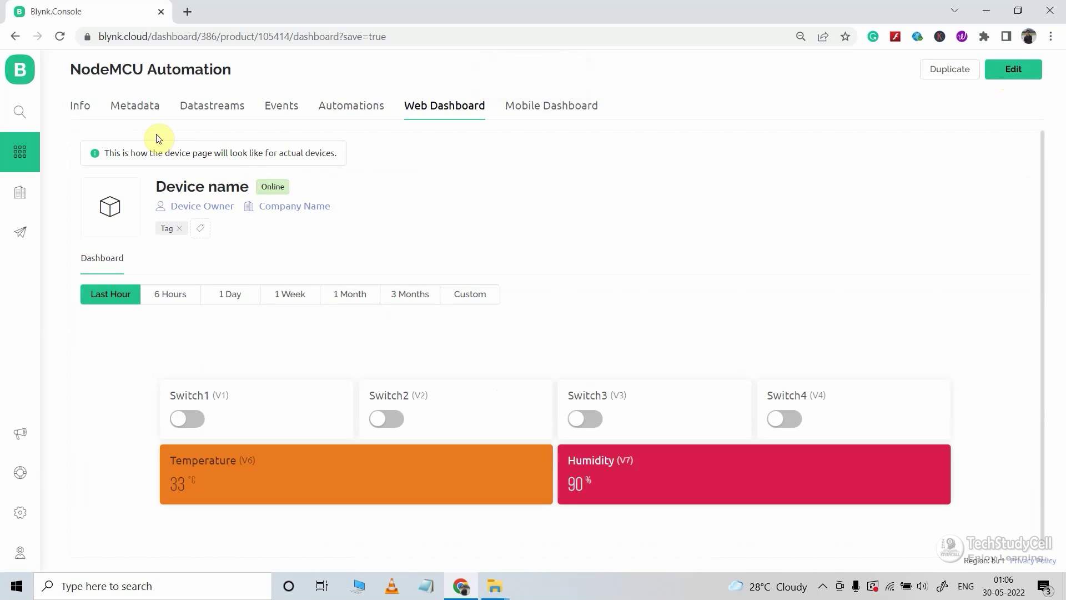
- Create a new device from the NodeMCU Automation template, keeping NodeMCU Automation as the device name
left_click(17, 123)
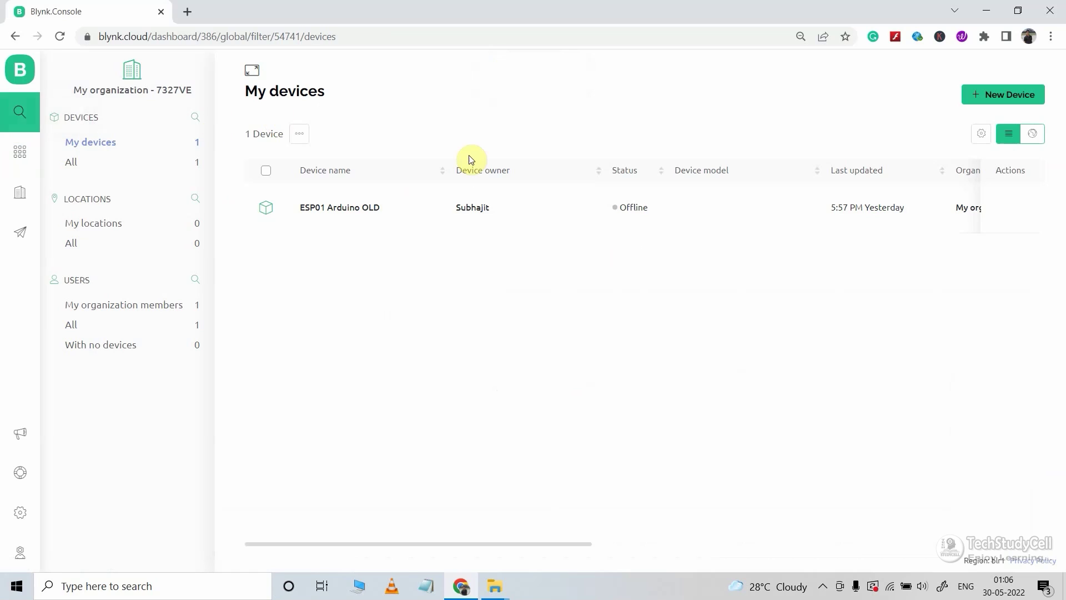
left_click(986, 98)
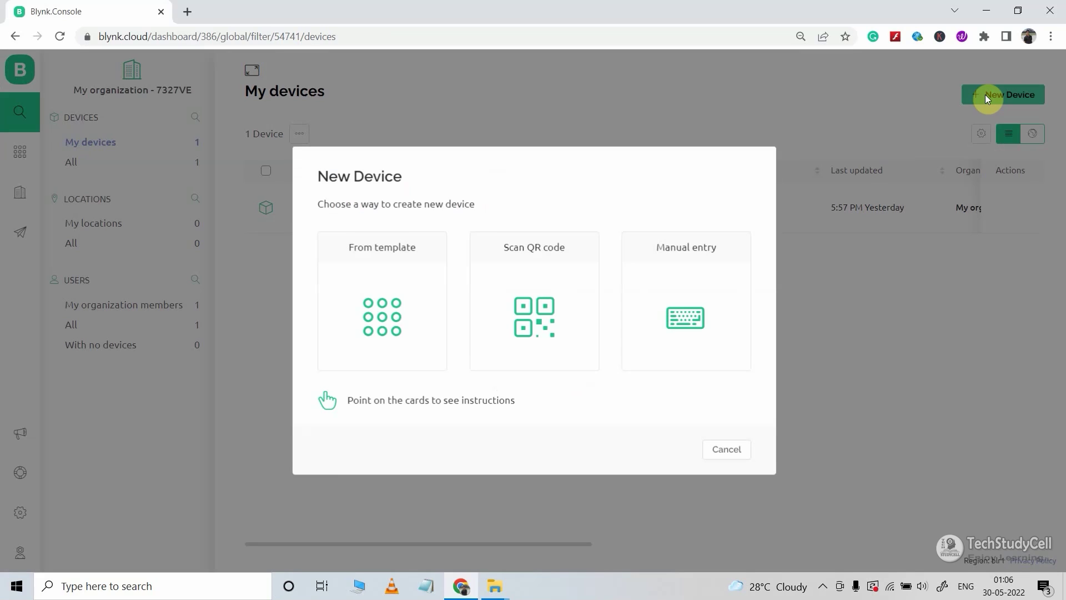
left_click(373, 294)
left_click(490, 299)
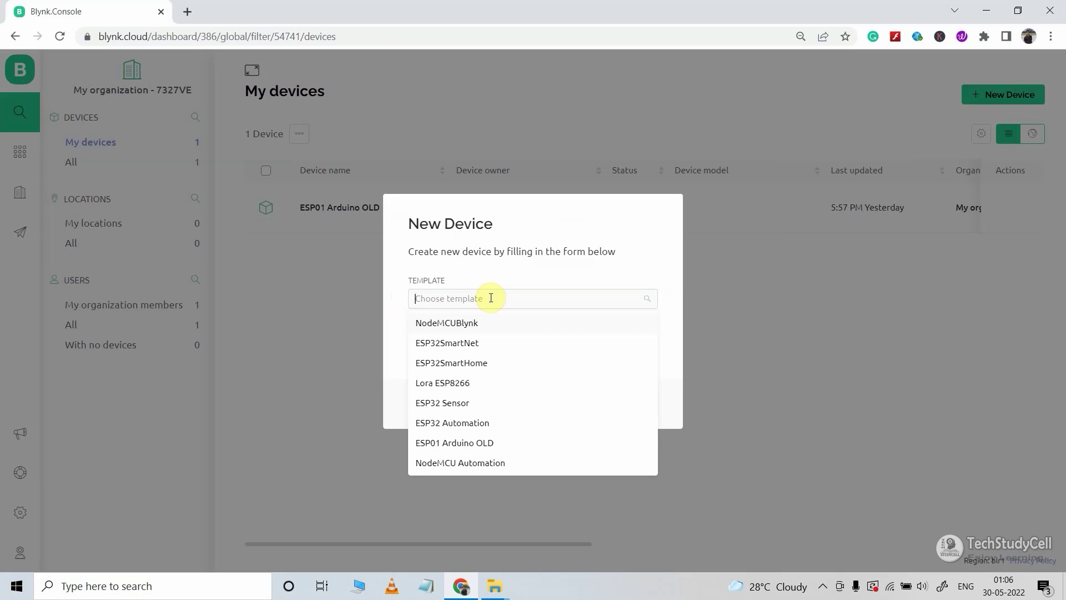
left_click(473, 464)
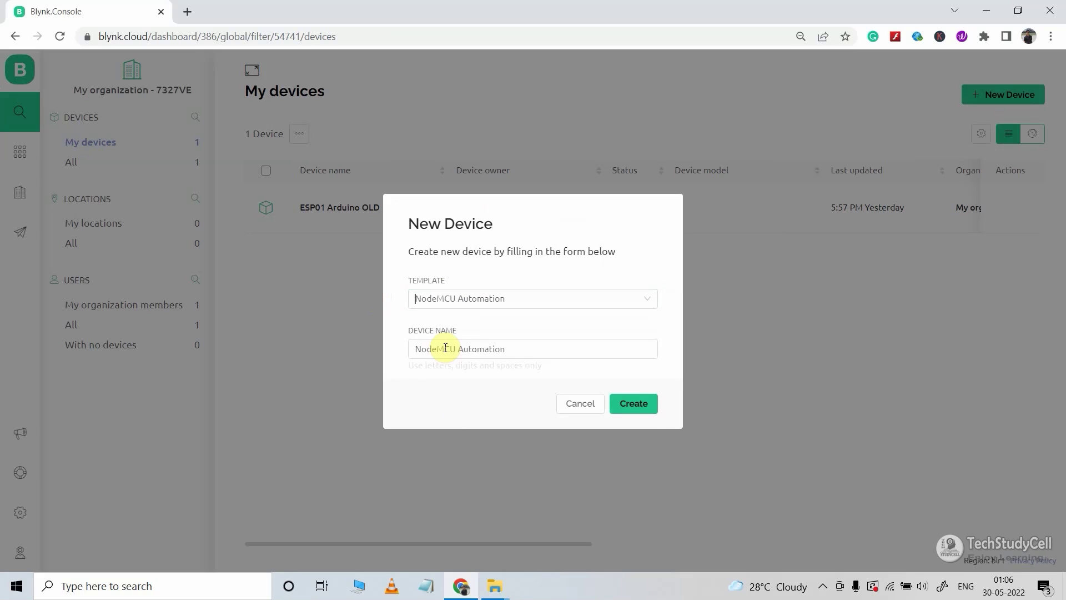
left_click(513, 352)
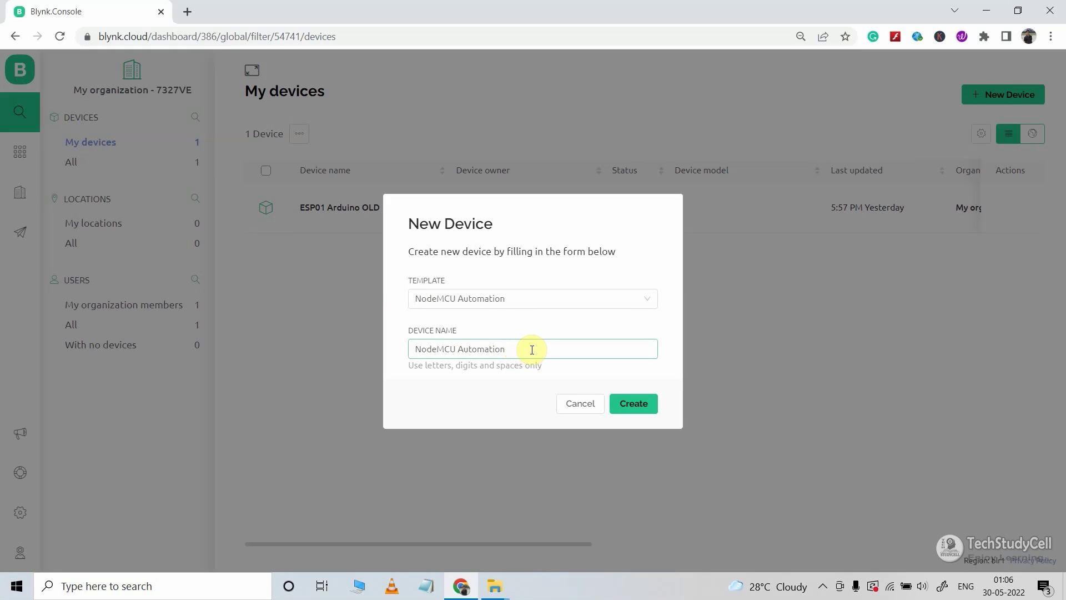
left_click(635, 404)
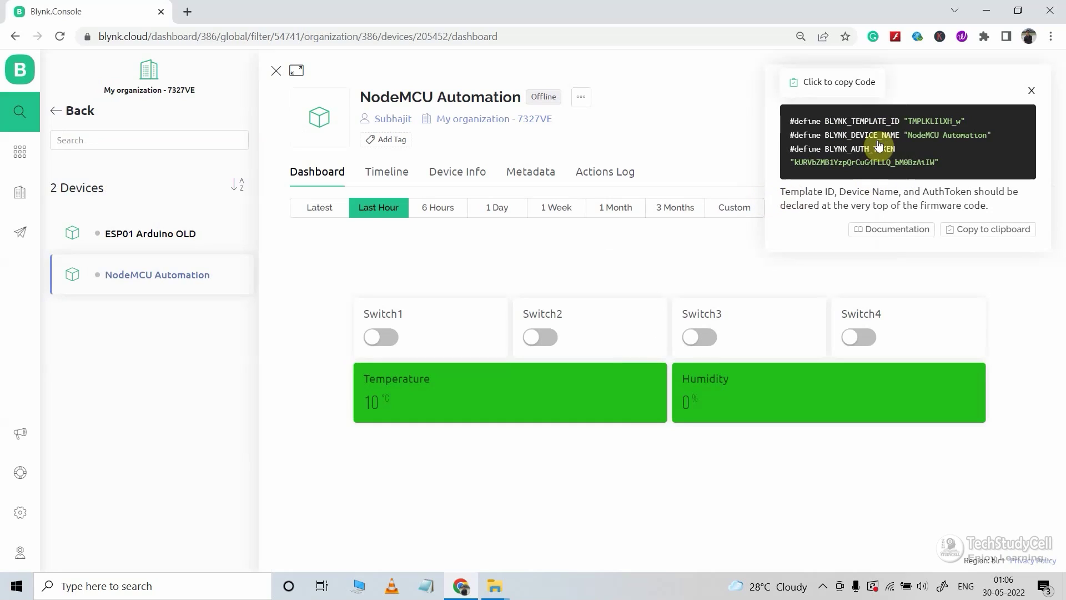
- Show the new device's info with its firmware configuration and dismiss the device-created notice
left_click(464, 179)
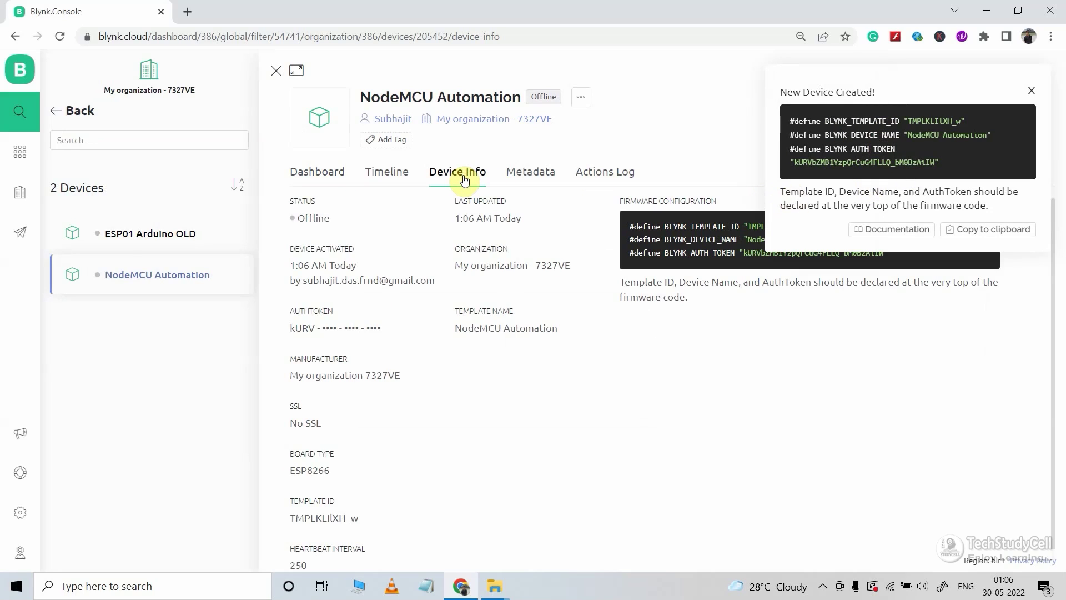
left_click(1031, 93)
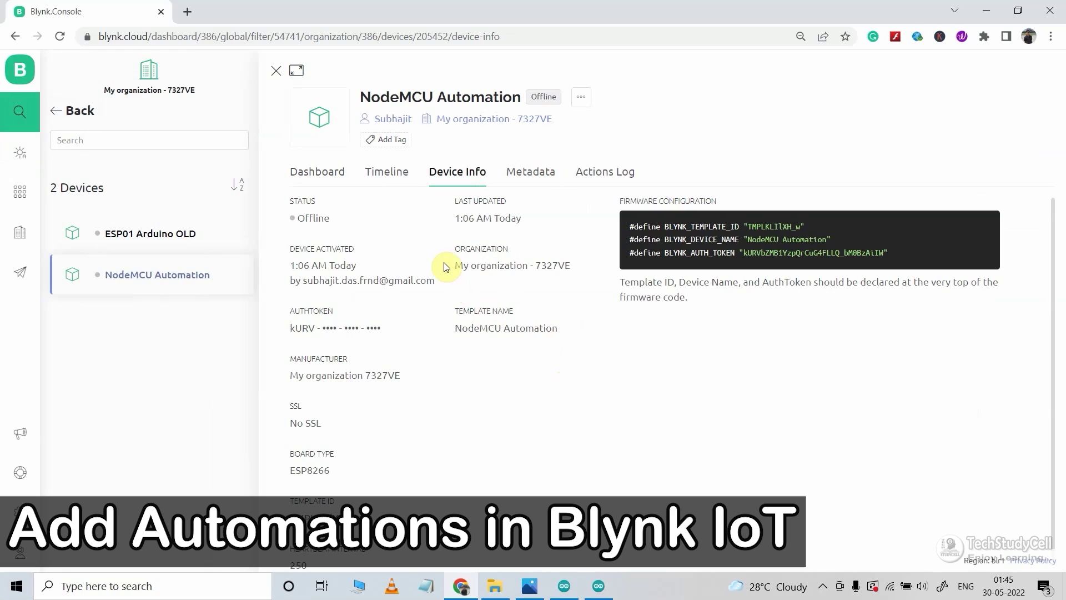
- Start a device-state automation that uses the NodeMCU Automation device's temperature as its trigger
left_click(21, 157)
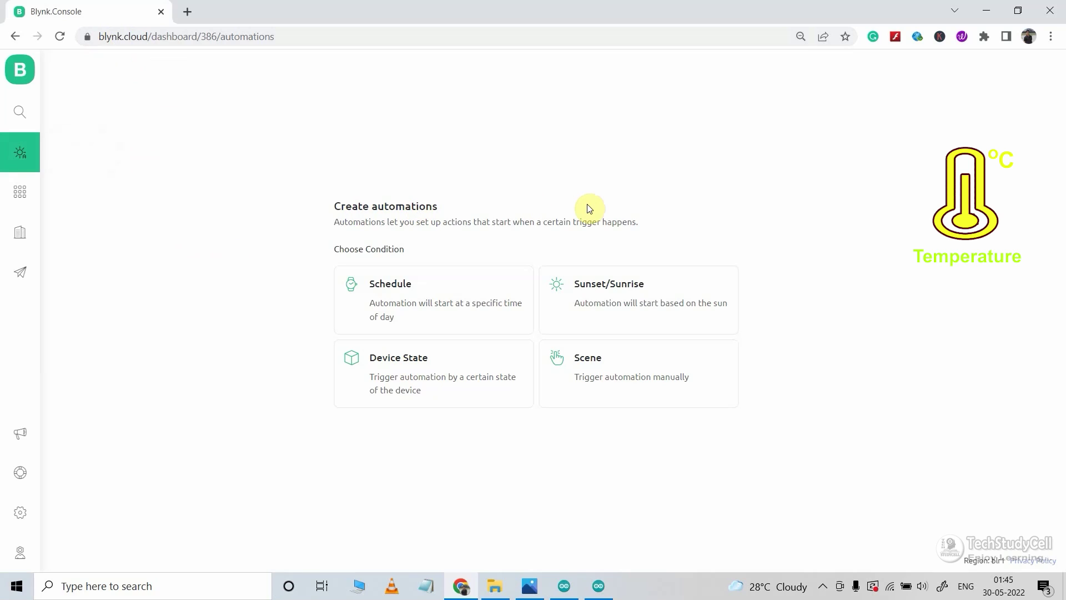
left_click(425, 386)
left_click(204, 210)
left_click(136, 232)
left_click(351, 216)
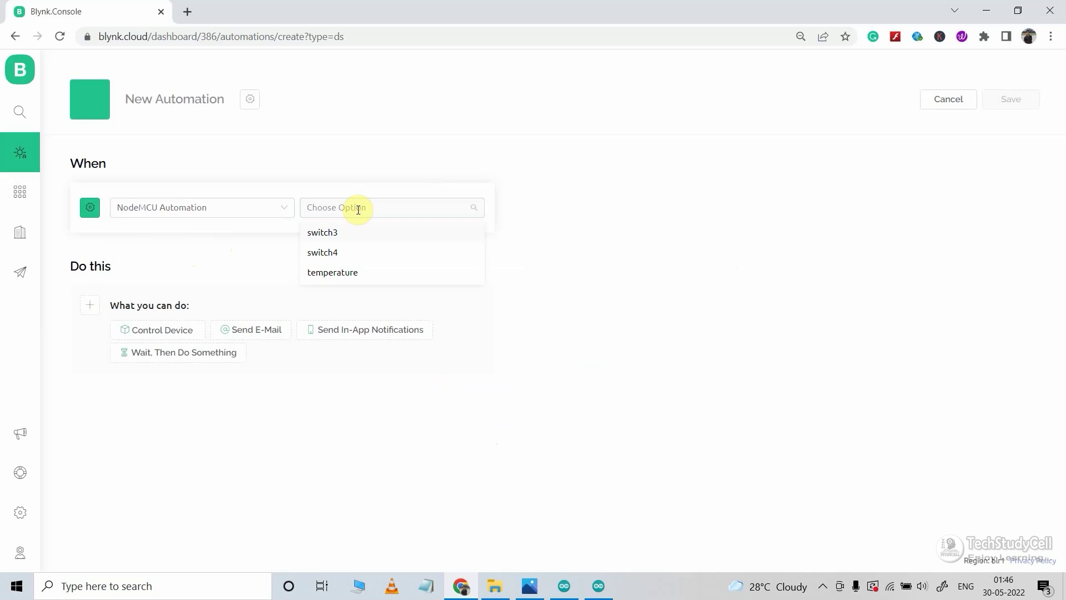
left_click(346, 274)
- Set the temperature condition to "Is greater than" 40 °C
left_click(221, 245)
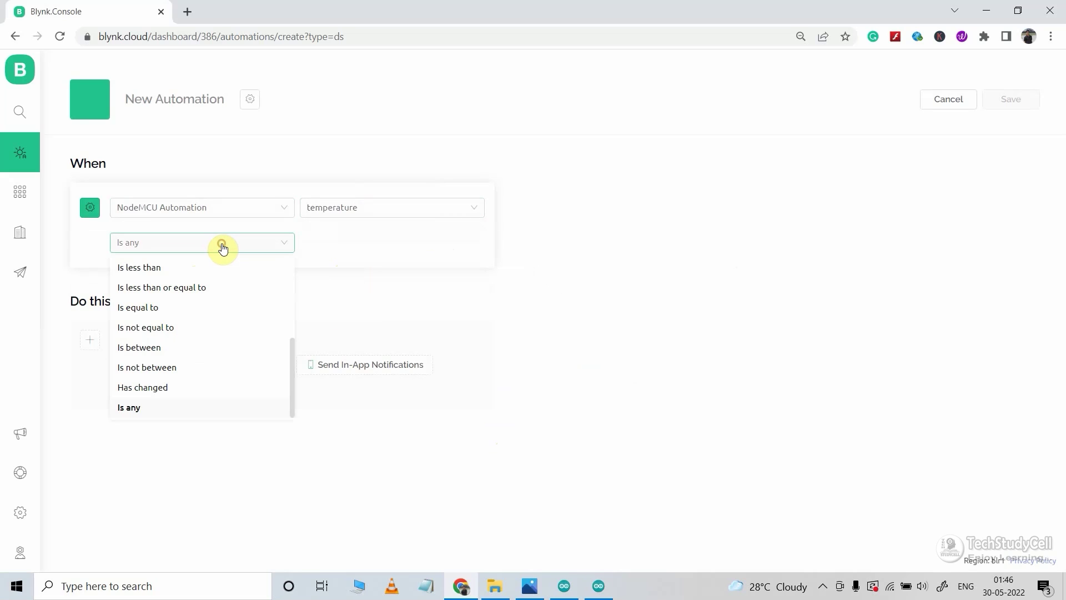
scroll(209, 378, "up", 1)
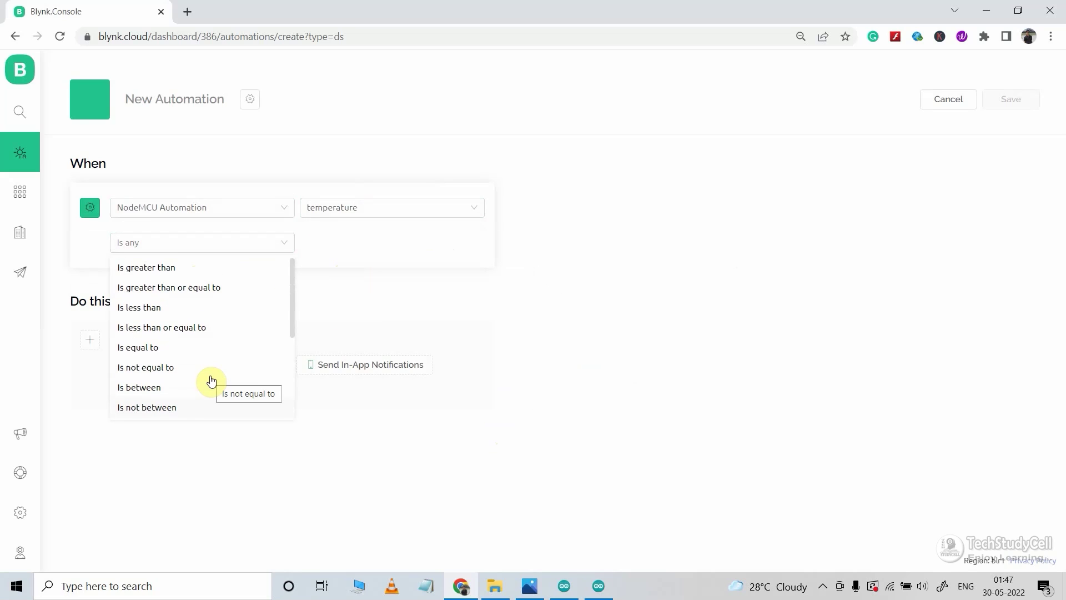
left_click(172, 267)
left_click(318, 243)
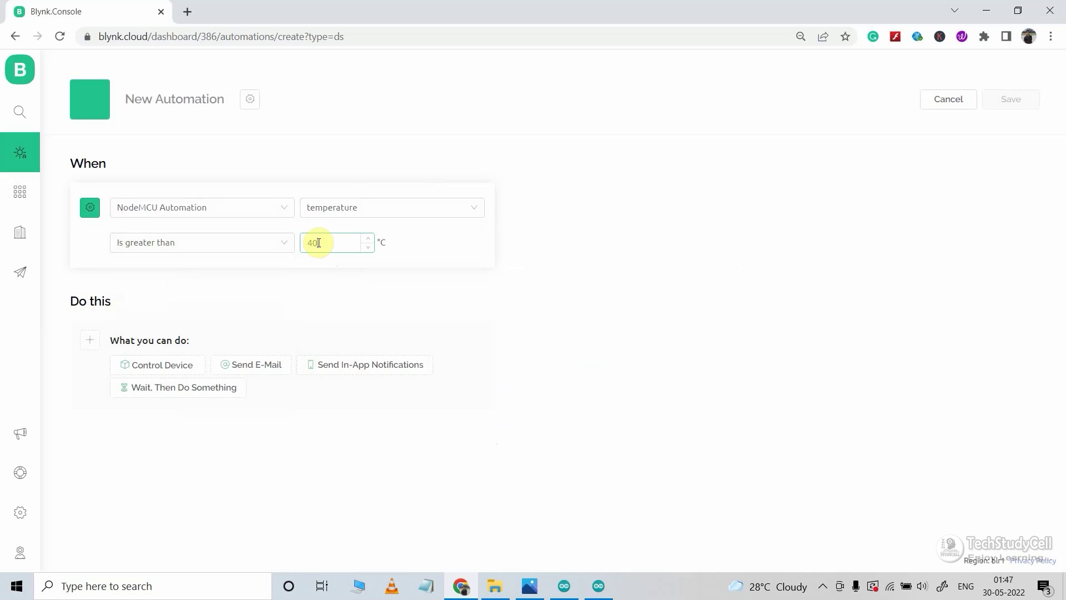
type("40")
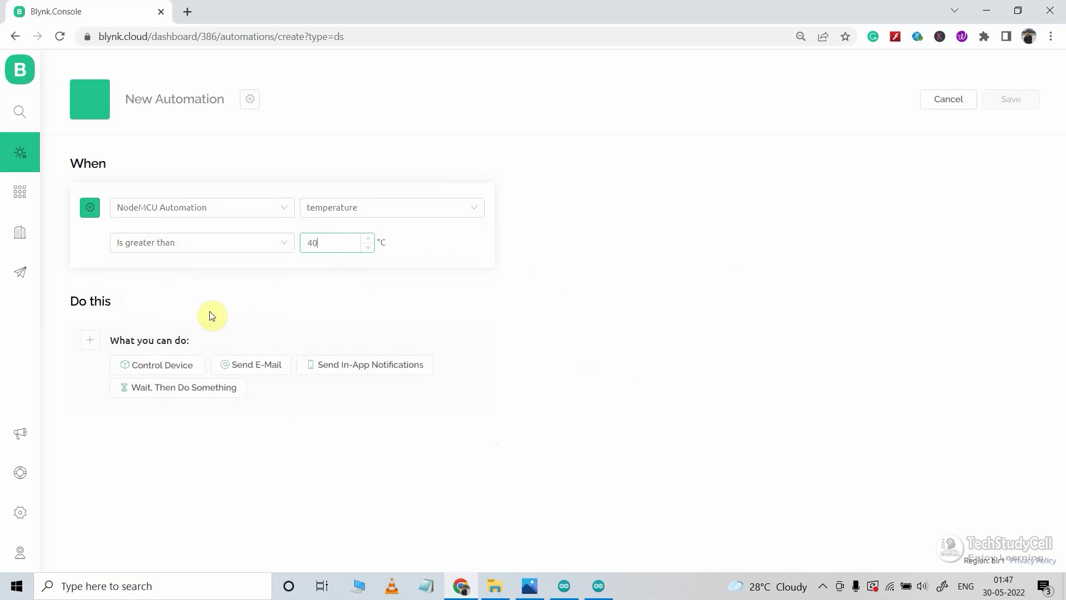
left_click(118, 326)
- Add a device control action that turns on switch3 of NodeMCU Automation
left_click(147, 335)
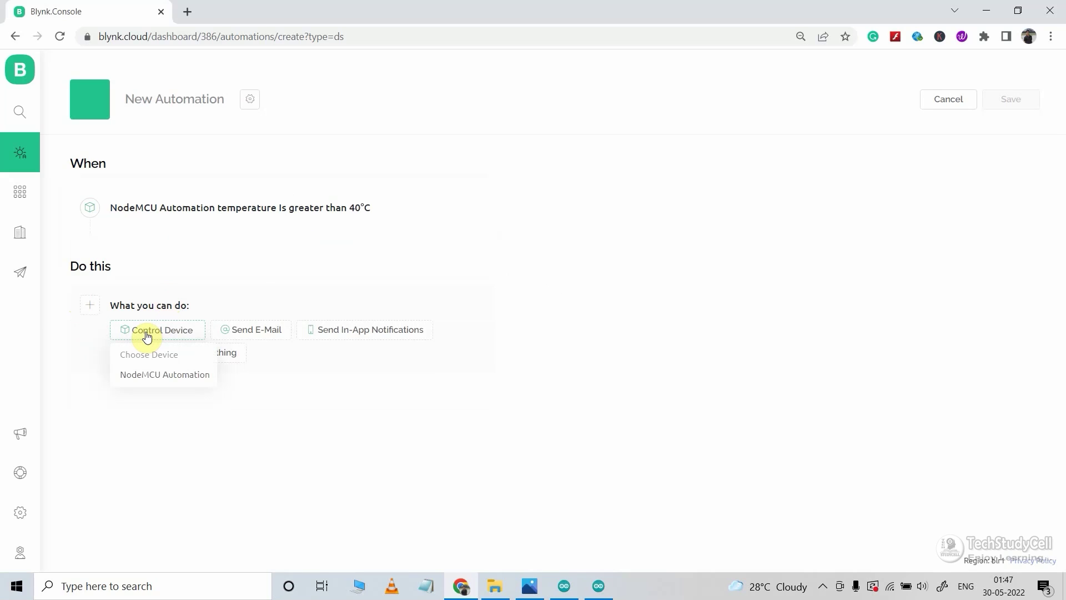
left_click(153, 380)
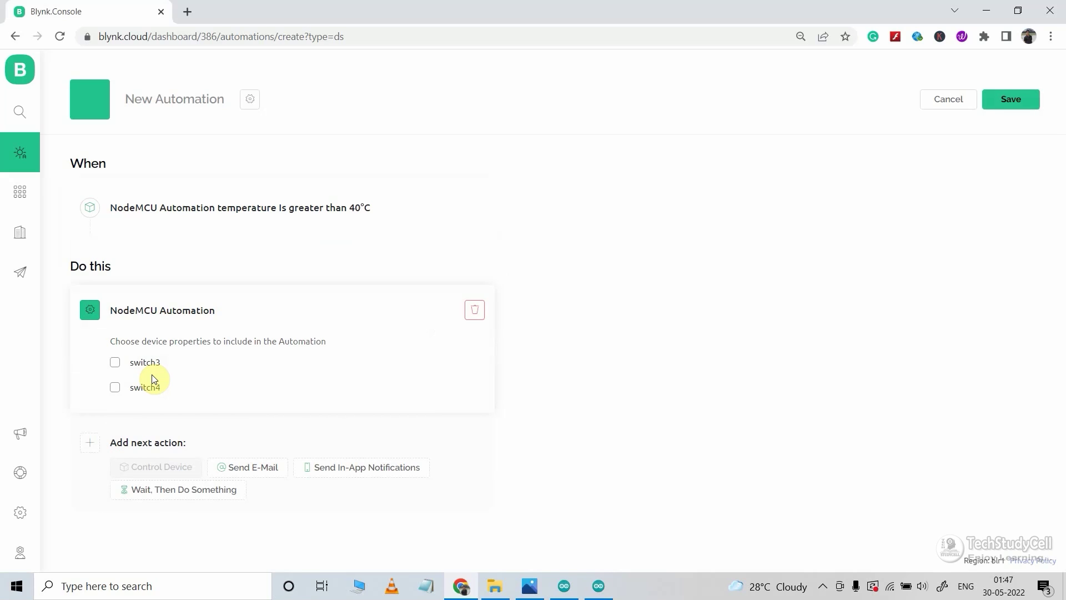
left_click(115, 364)
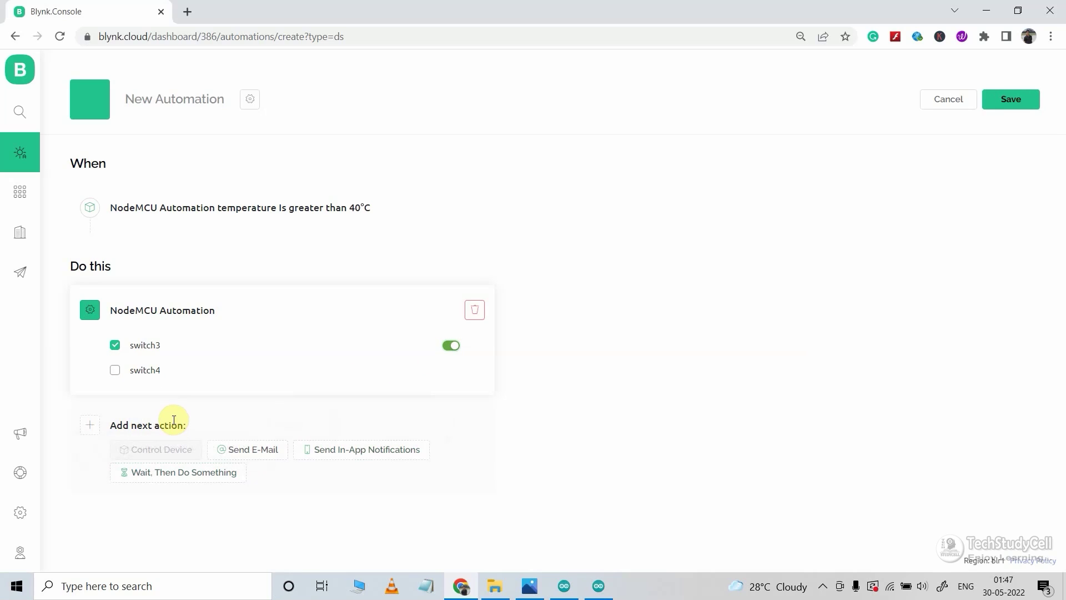
- Add an in-app notification action with "HIGH Temperature" in both of its text fields
left_click(333, 454)
scroll(177, 381, "down", 3)
left_click(177, 382)
type("HIGH Temperature")
key("ctrl+a")
key("ctrl+c")
left_click(126, 314)
key("ctrl+v")
- Name the automation "Temp ON" and save it
left_click(156, 98)
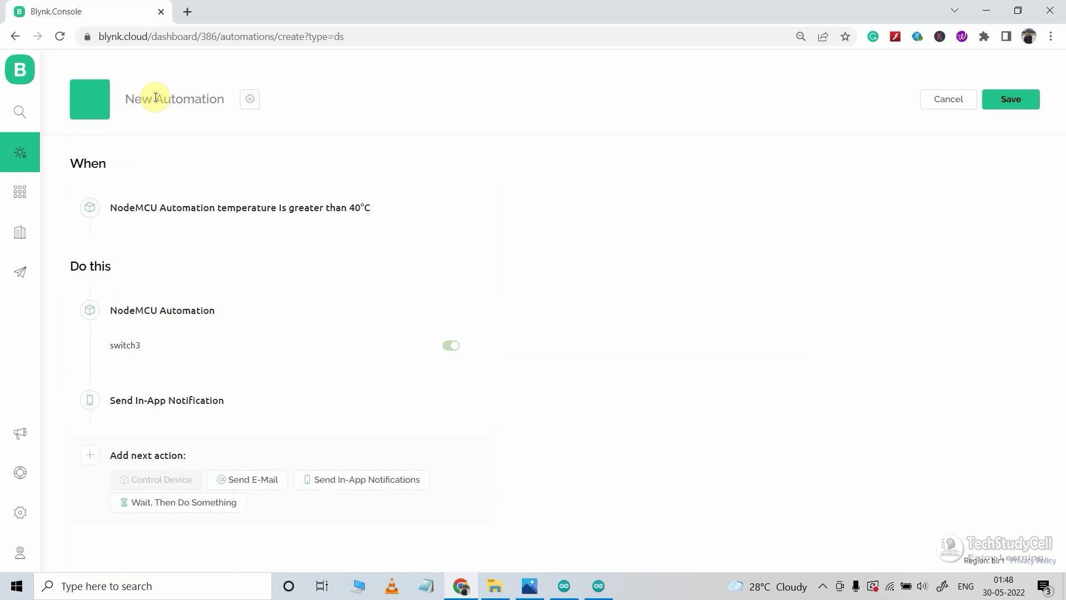
type("Temp ON")
left_click(1024, 104)
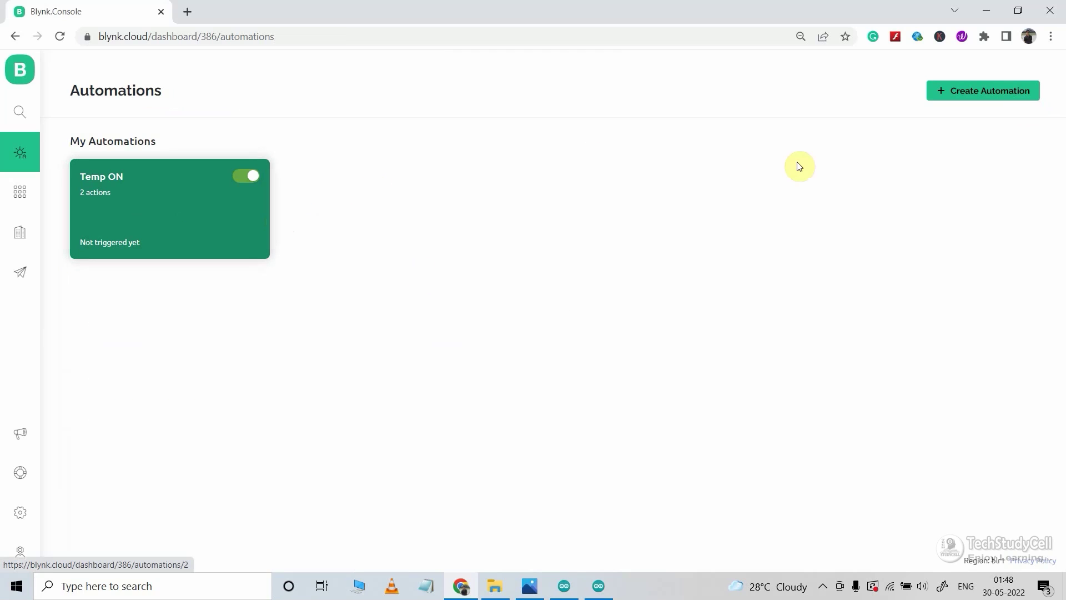
- Start a second device-state automation for NodeMCU Automation, triggered when temperature is less than 35 °C
left_click(951, 90)
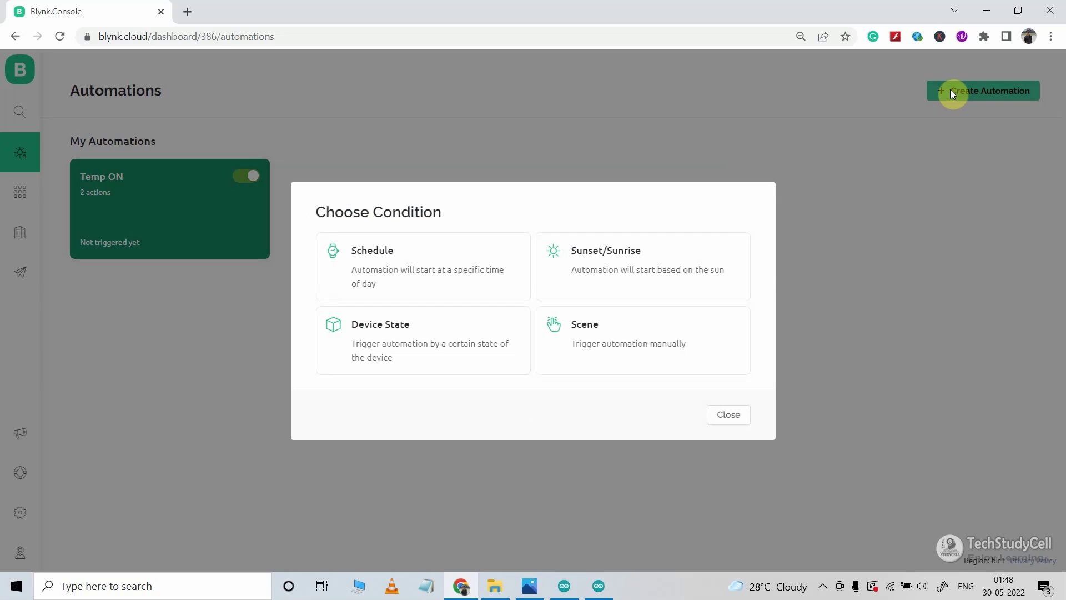
left_click(387, 341)
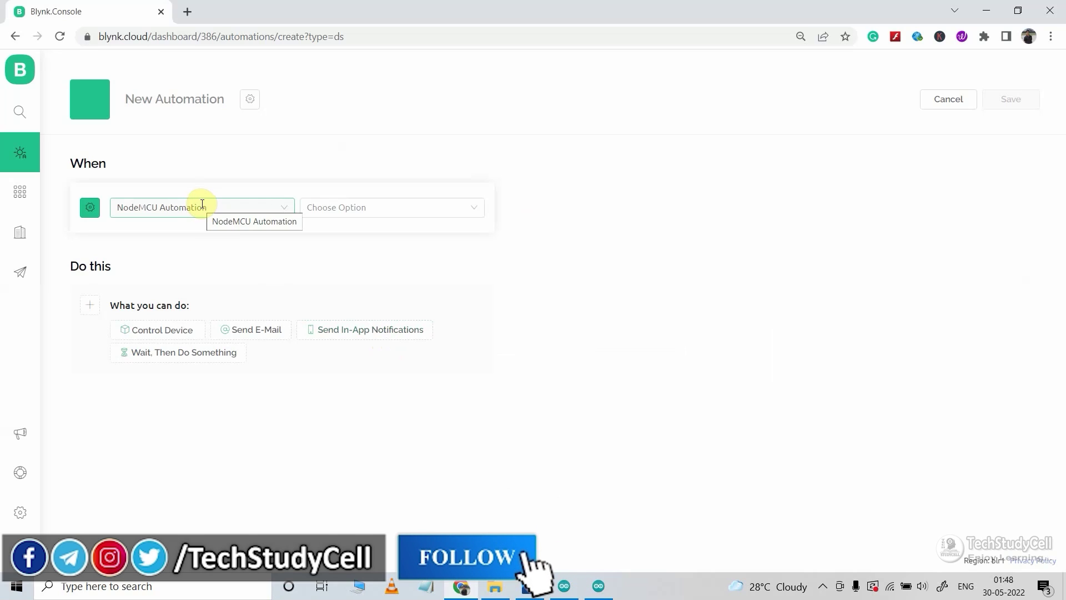
left_click(365, 212)
left_click(357, 272)
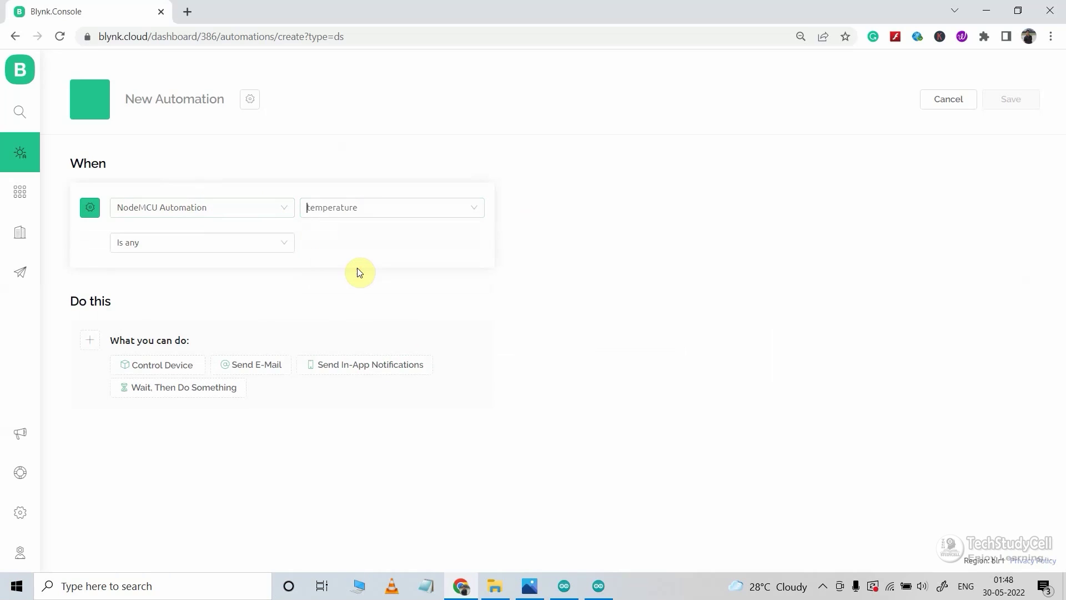
left_click(195, 242)
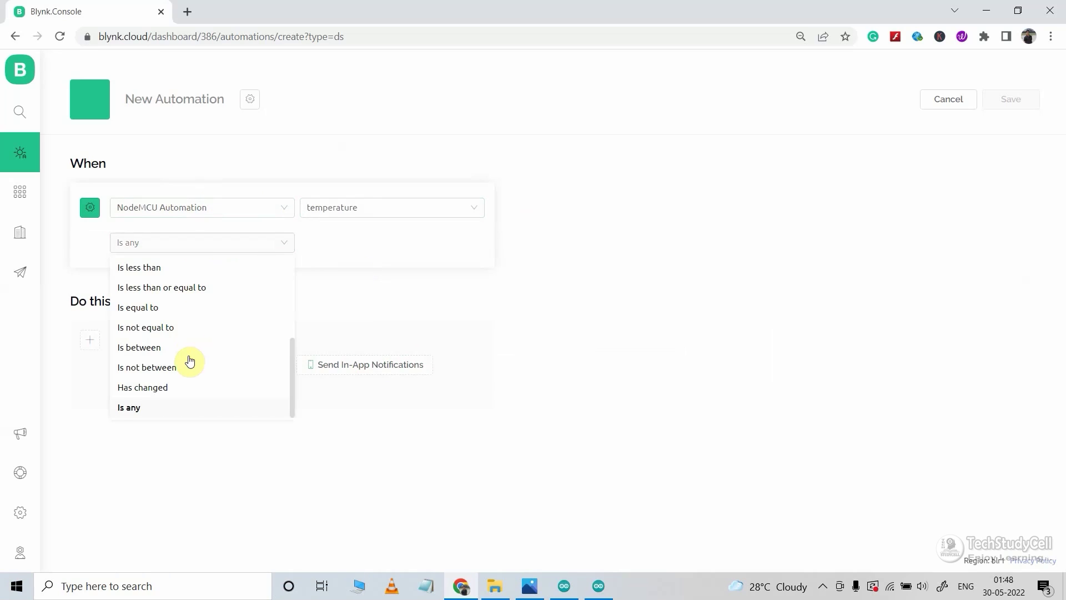
left_click(166, 272)
left_click(328, 249)
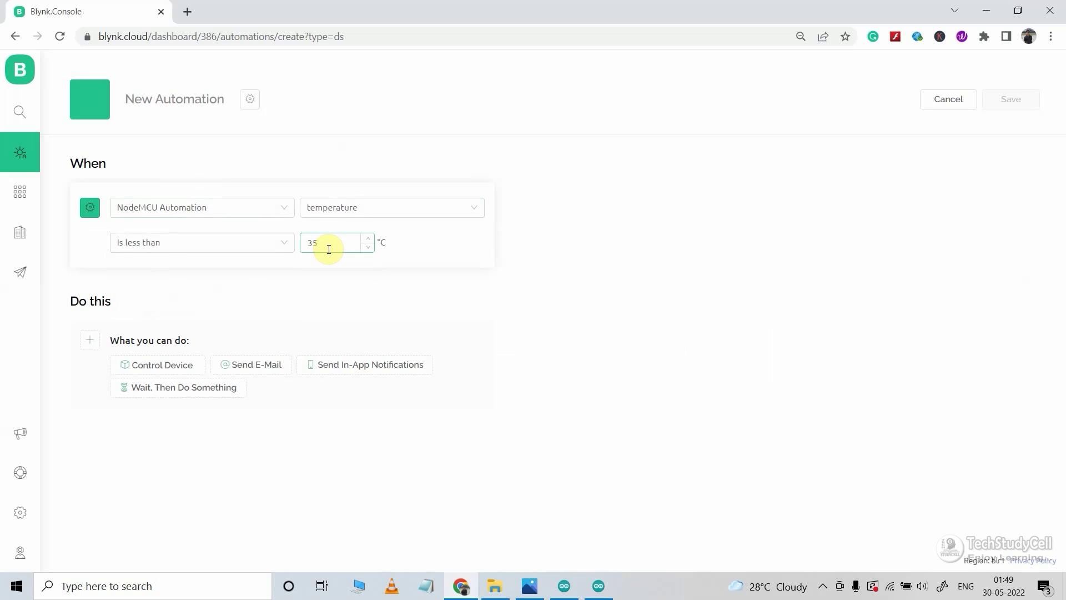
- Add a device control action that turns off switch3 of NodeMCU Automation
left_click(142, 365)
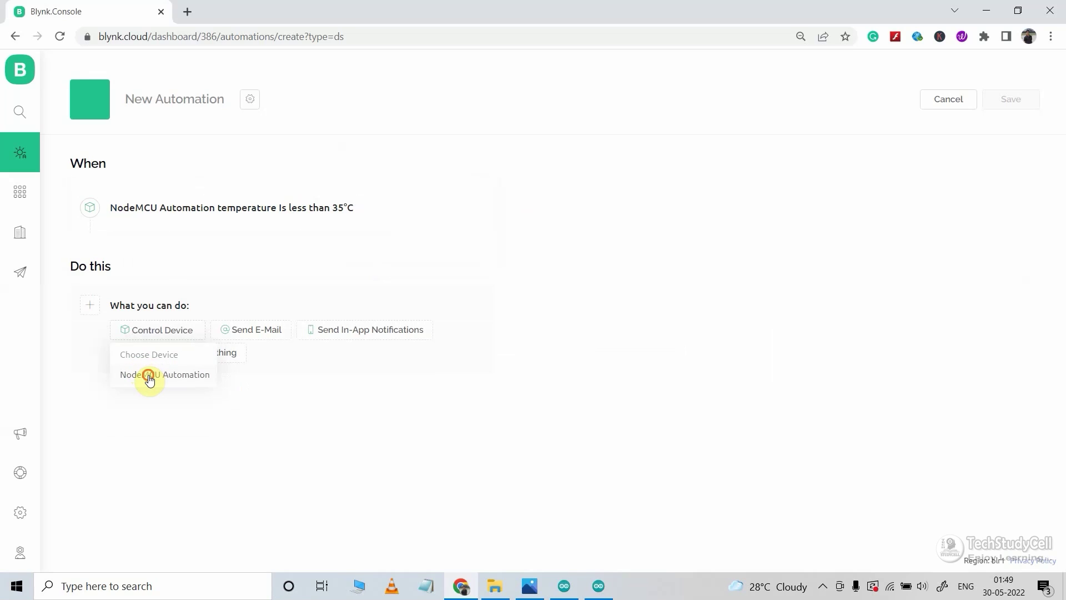
left_click(149, 376)
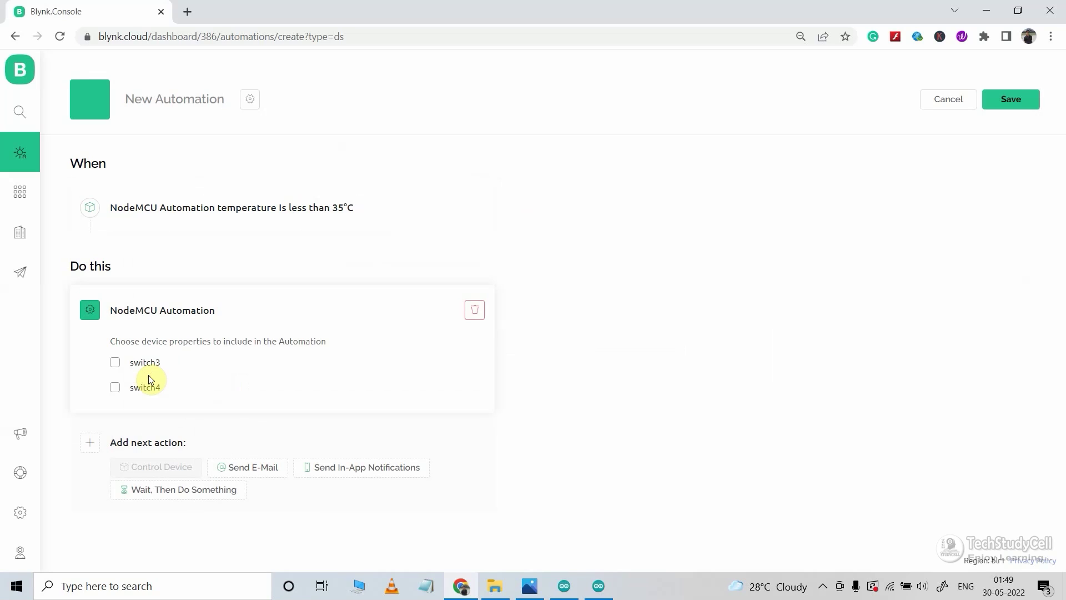
left_click(117, 361)
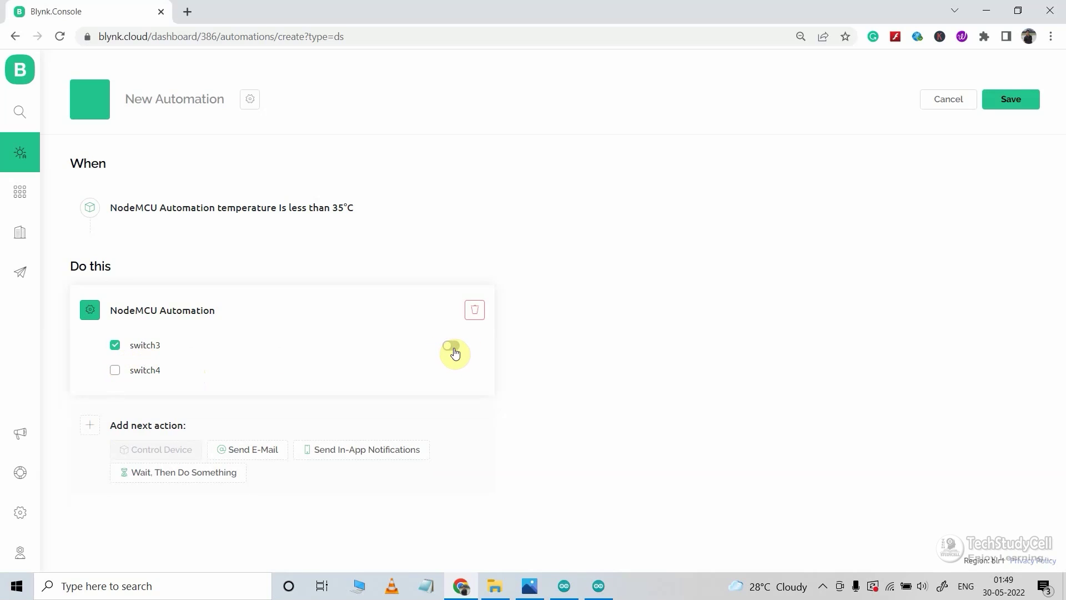
- Name the automation "Temp OFF" and save it
left_click(160, 106)
type("T")
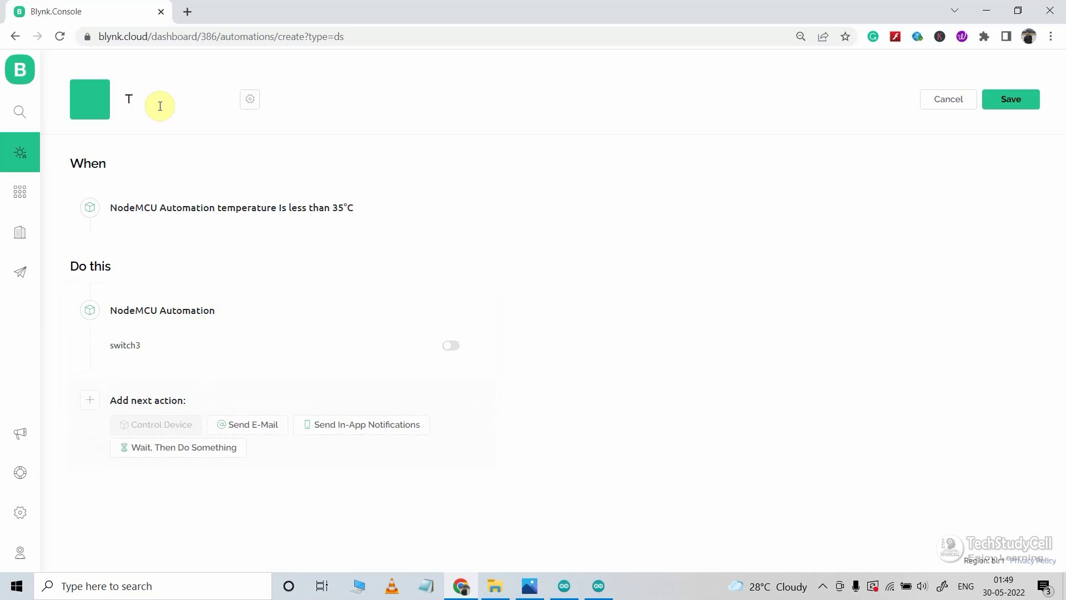
type("emp OFF")
left_click(1001, 101)
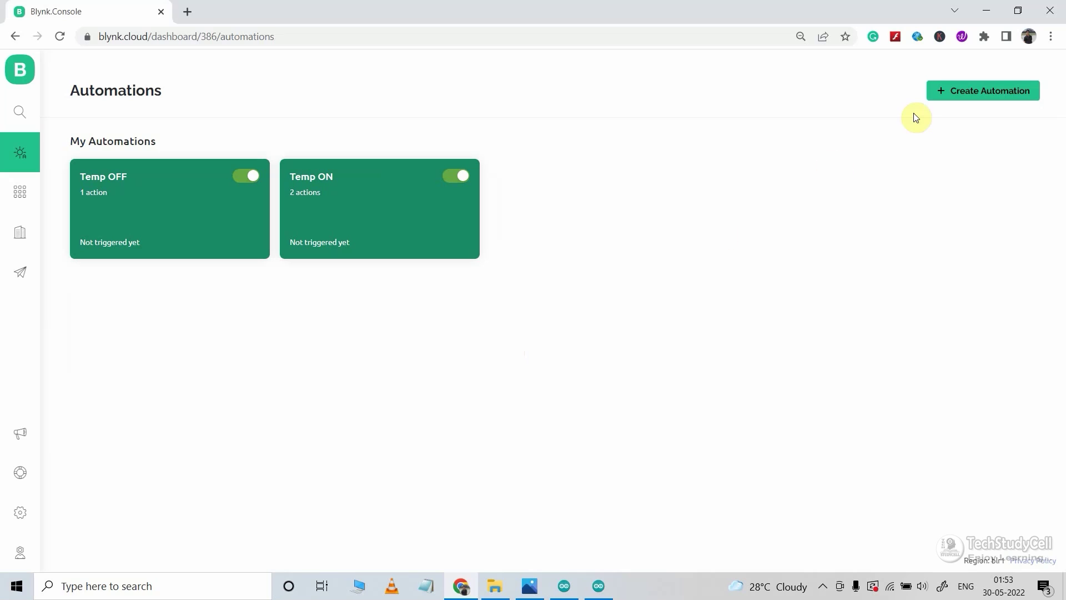
- Start a third device-state automation for NodeMCU Automation, triggered when switch4 is on
left_click(952, 95)
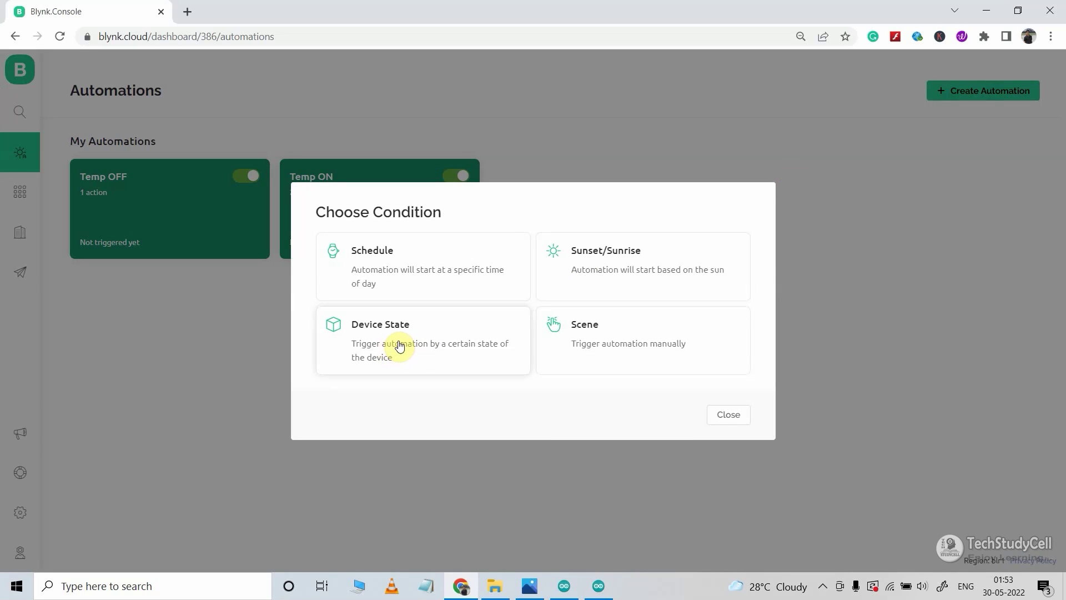
left_click(468, 340)
left_click(257, 207)
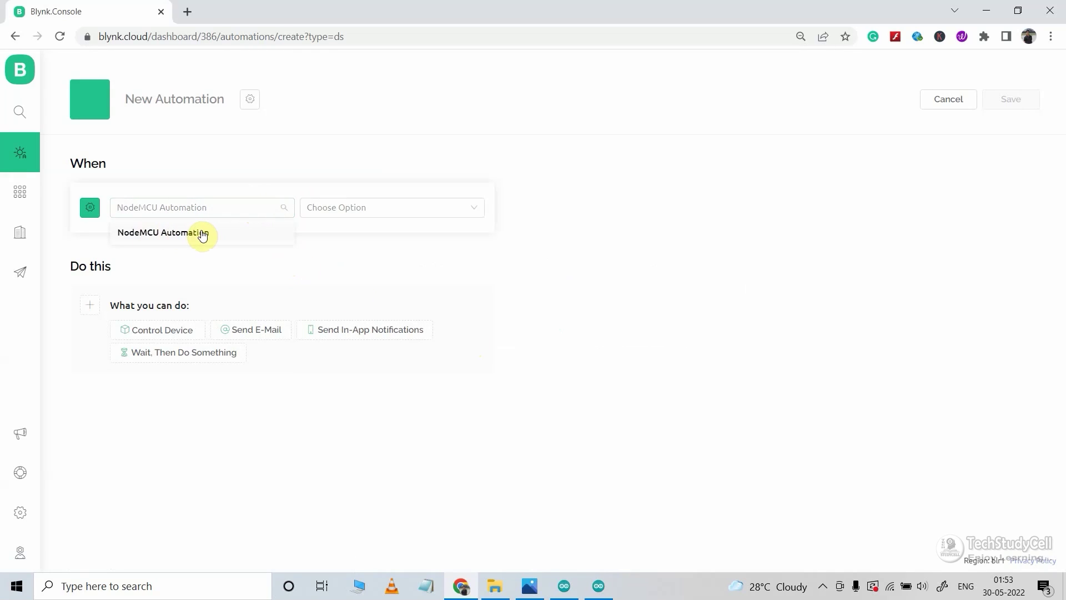
left_click(341, 206)
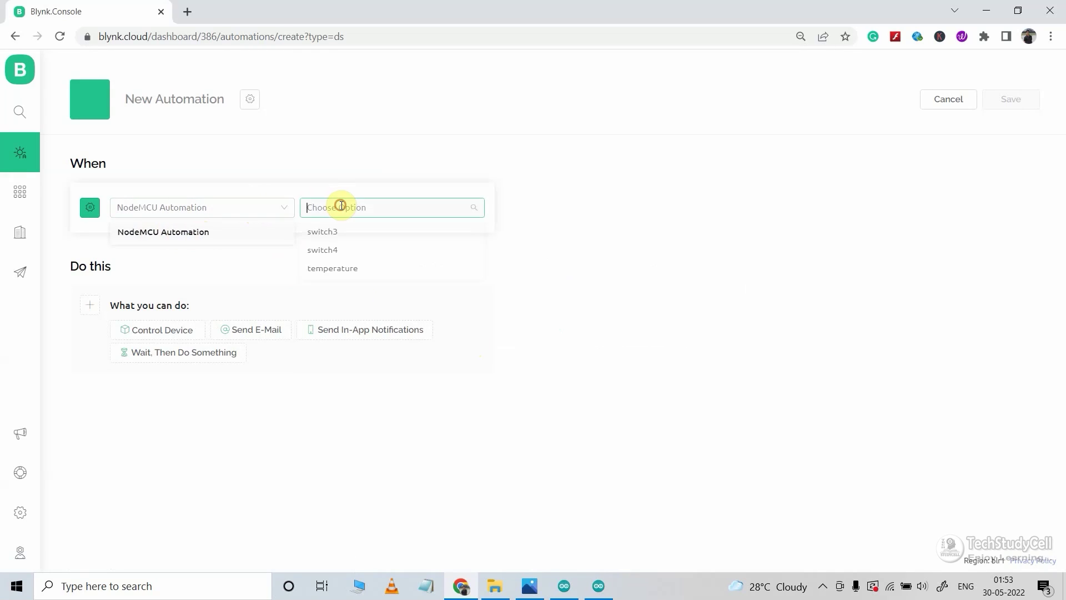
left_click(335, 253)
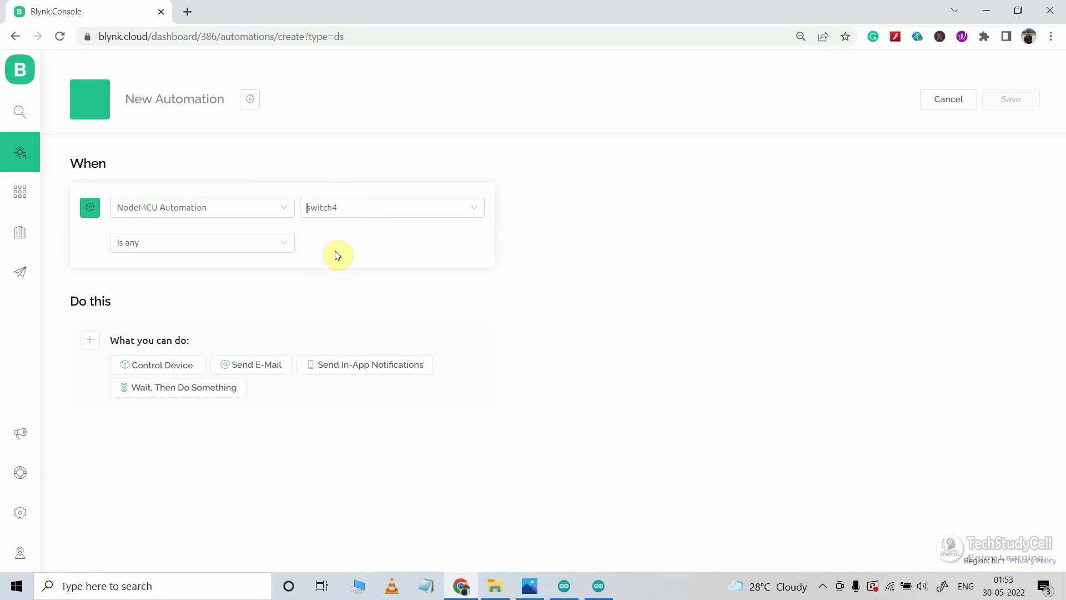
left_click(211, 248)
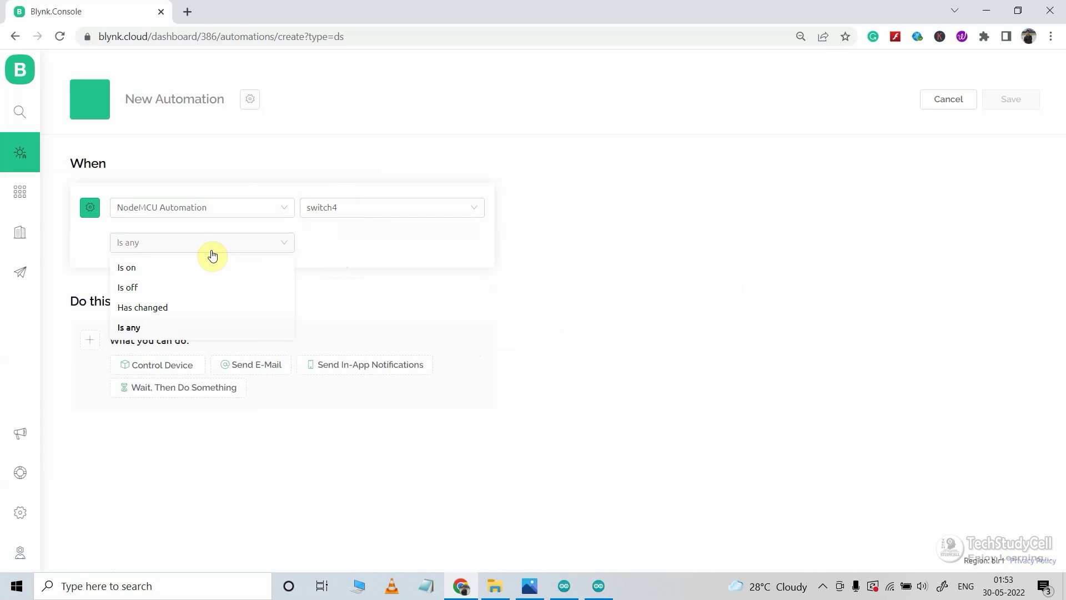
left_click(178, 271)
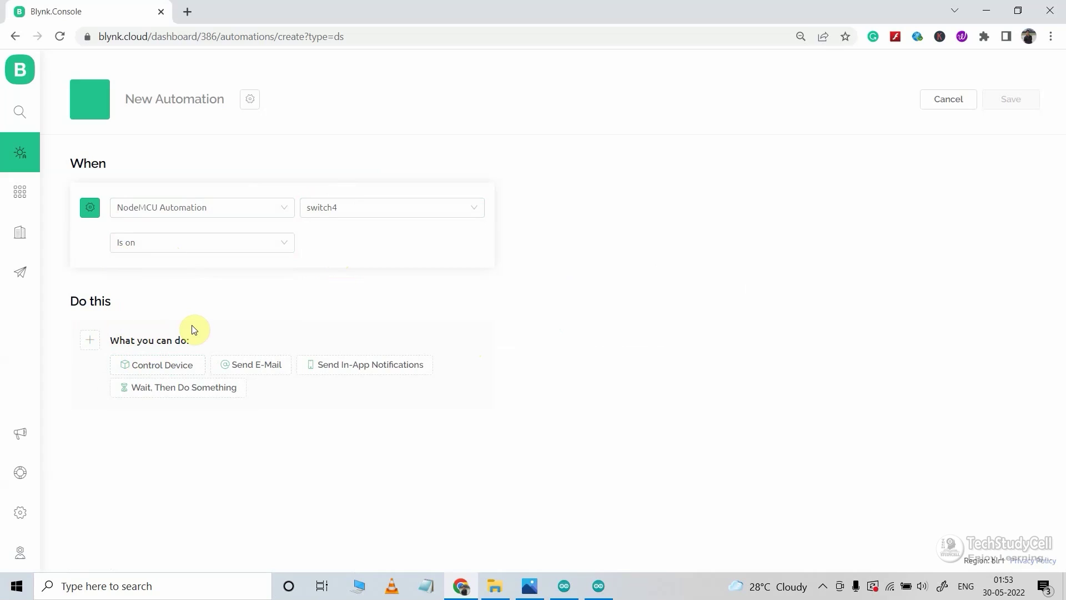
- Add a timer wait action to the automation and set its duration to 1 minute
left_click(171, 395)
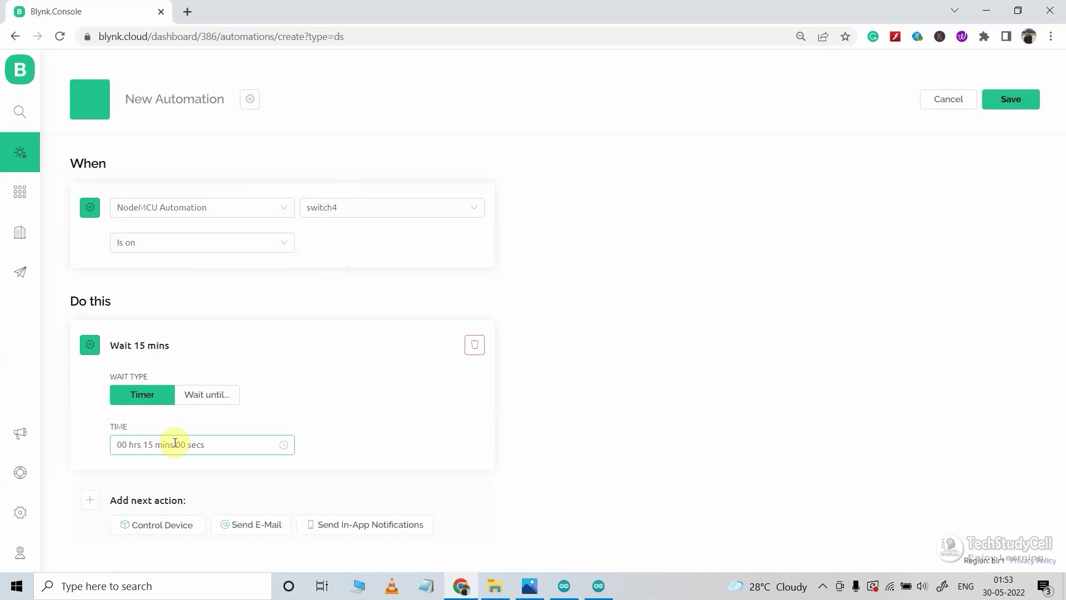
left_click(199, 445)
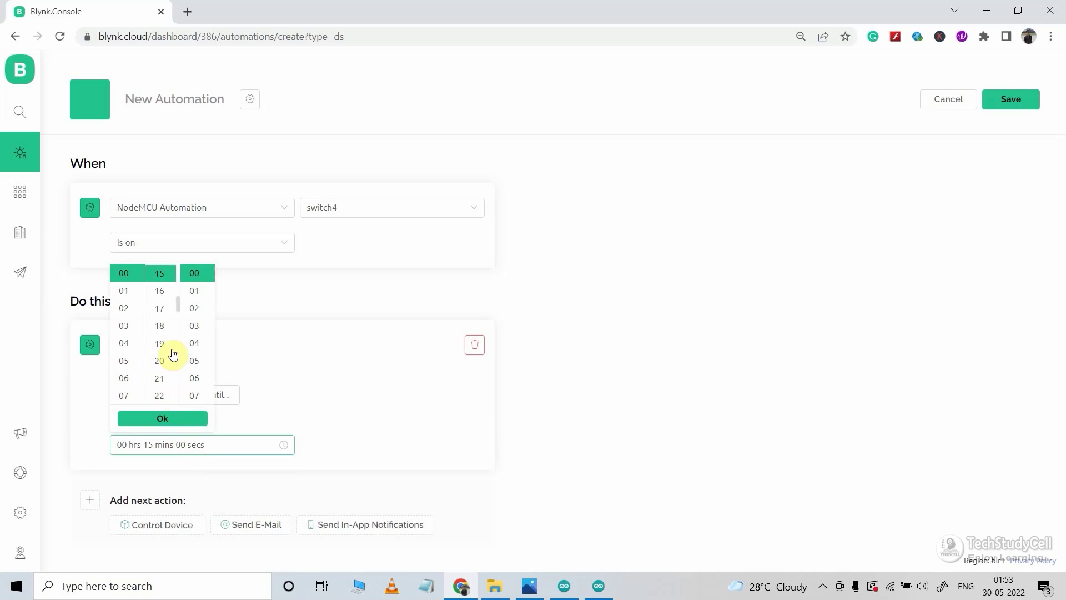
left_click_drag(178, 305, 179, 274)
left_click(160, 286)
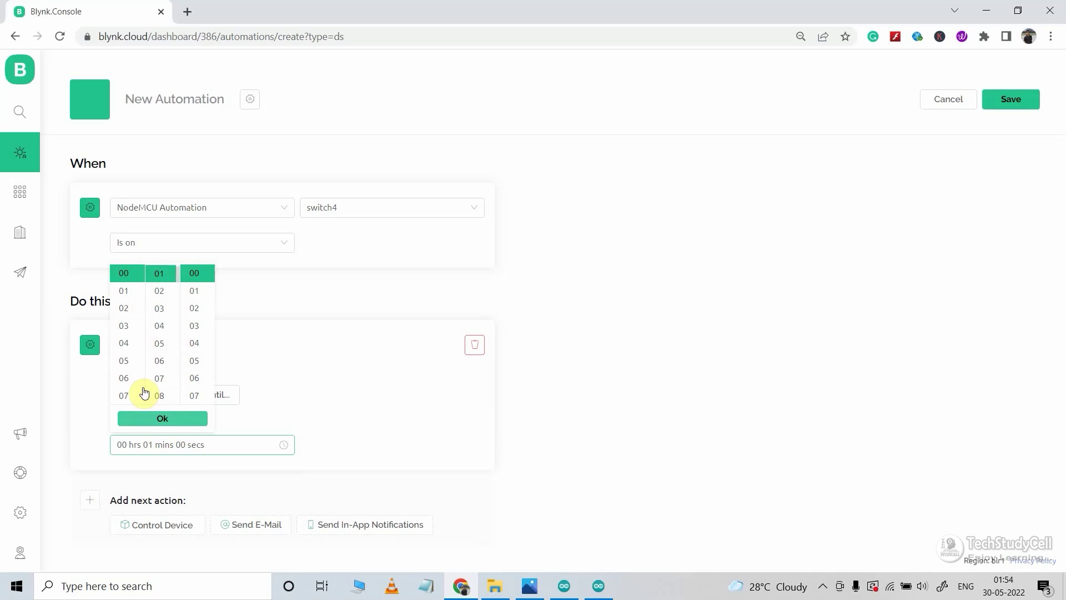
left_click(175, 419)
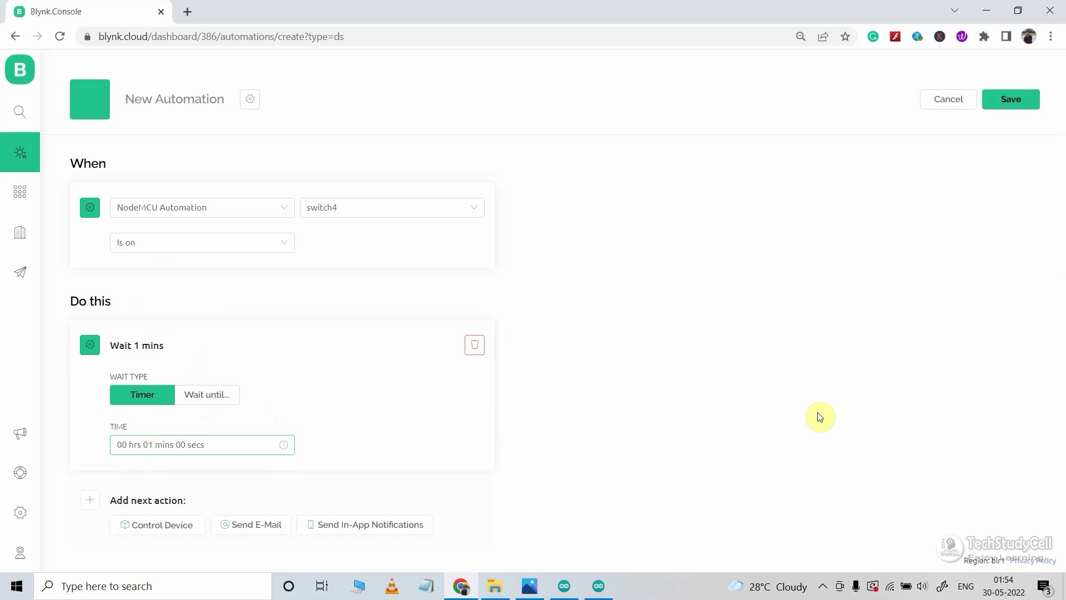
- Add a device control action after the wait that turns off switch4 of NodeMCU Automation
left_click(161, 528)
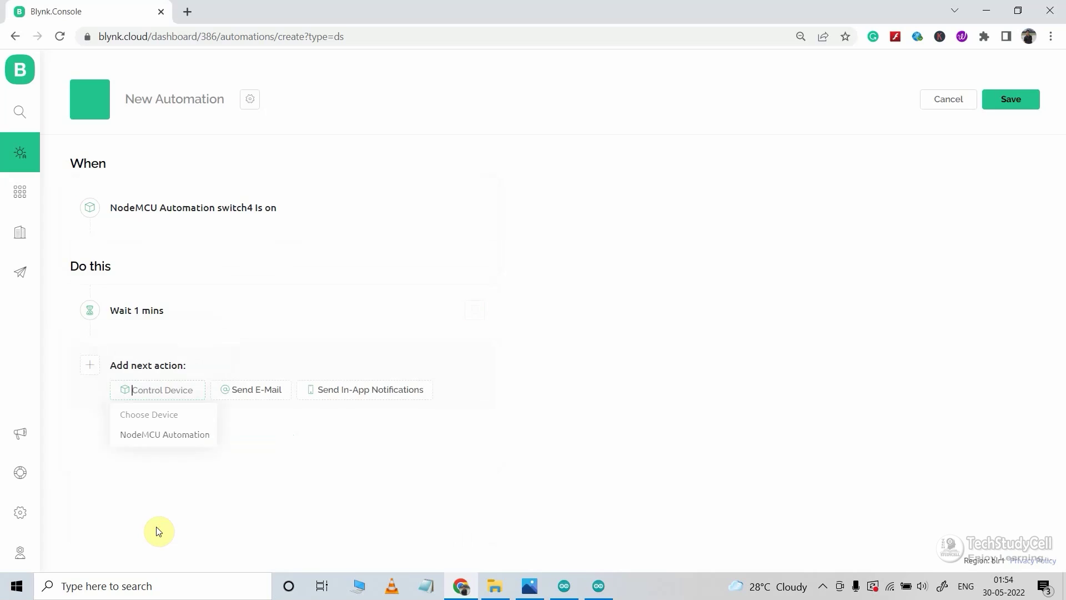
left_click(164, 436)
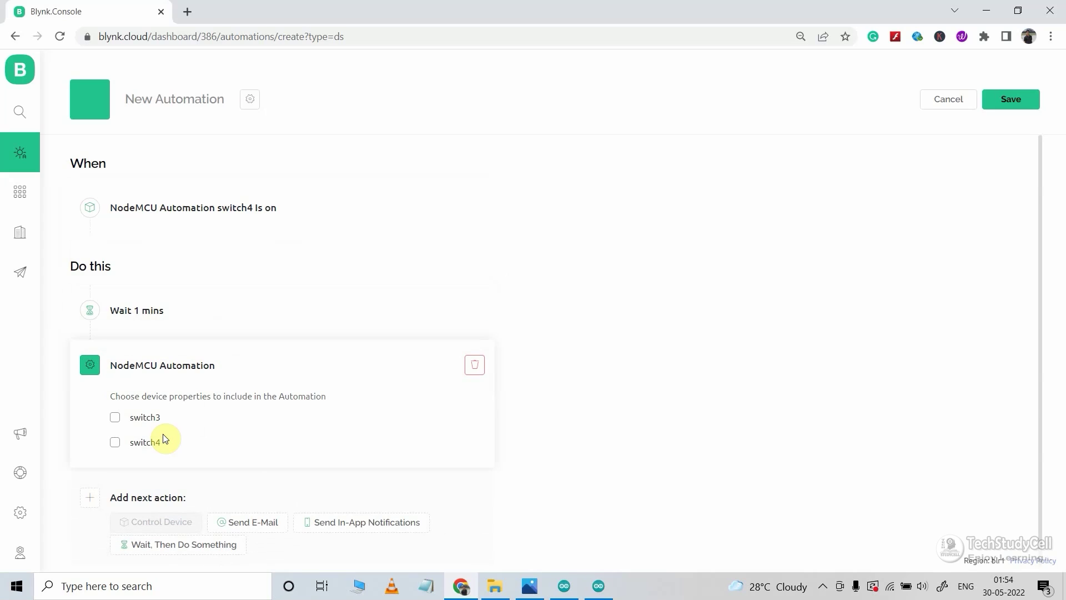
left_click(116, 443)
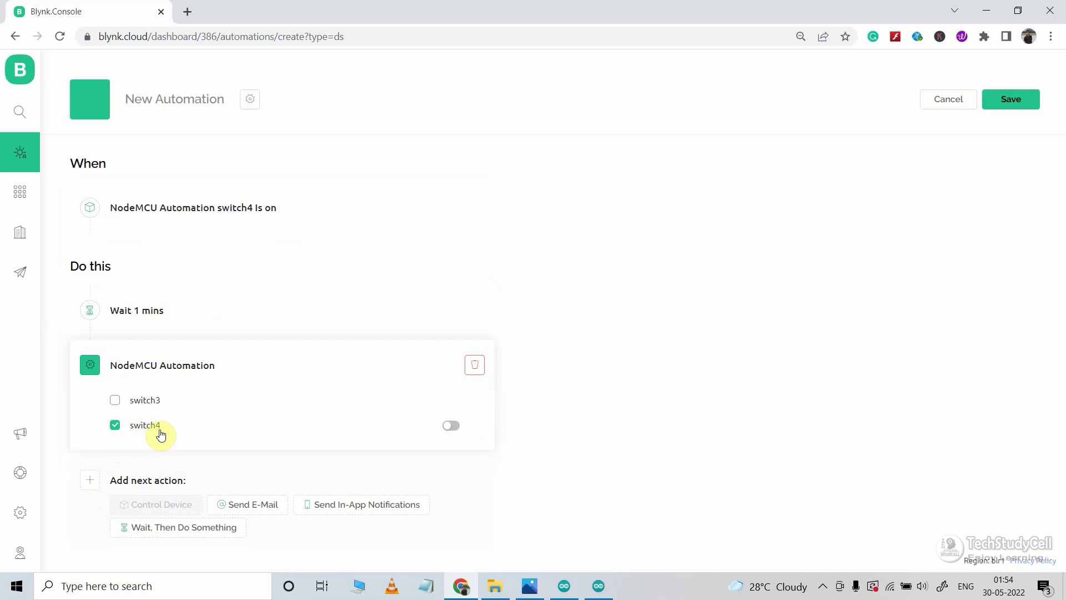
- Name the automation "Timer Control" and save it
left_click(192, 108)
type("Time")
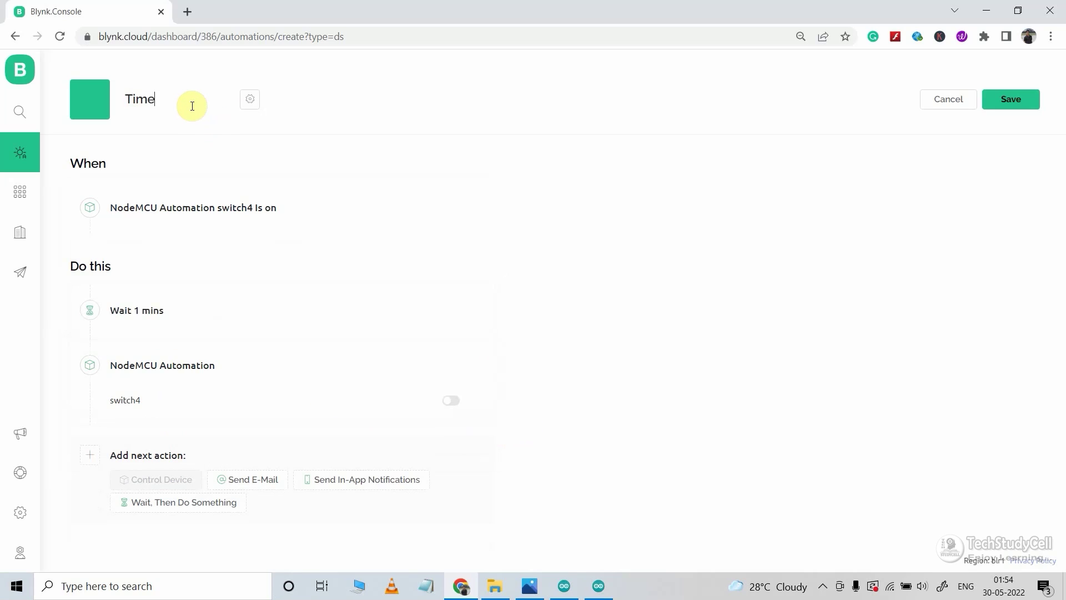
type("r Control")
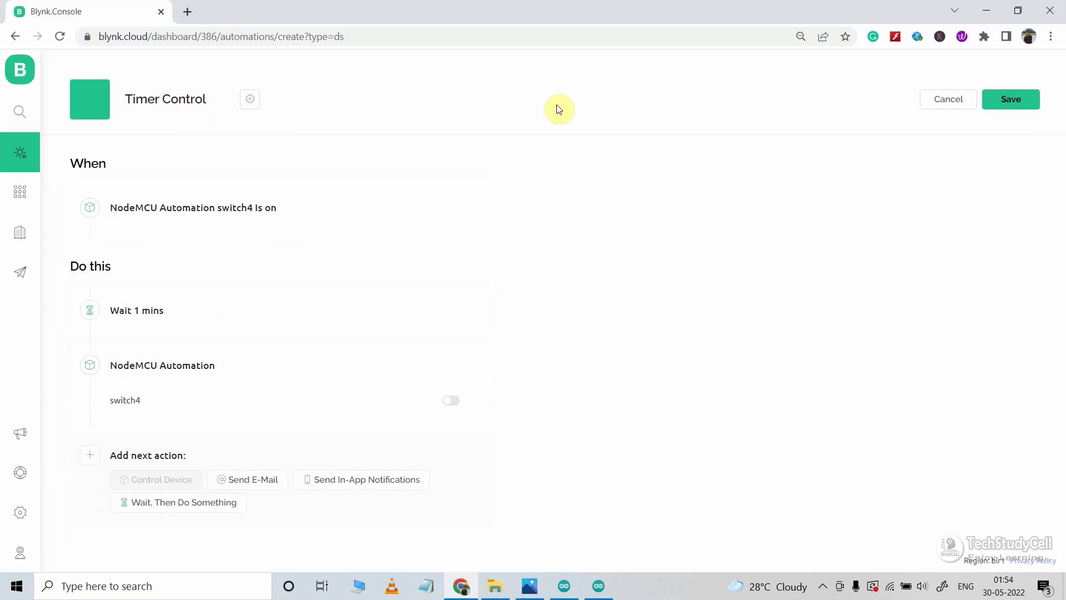
left_click(1010, 101)
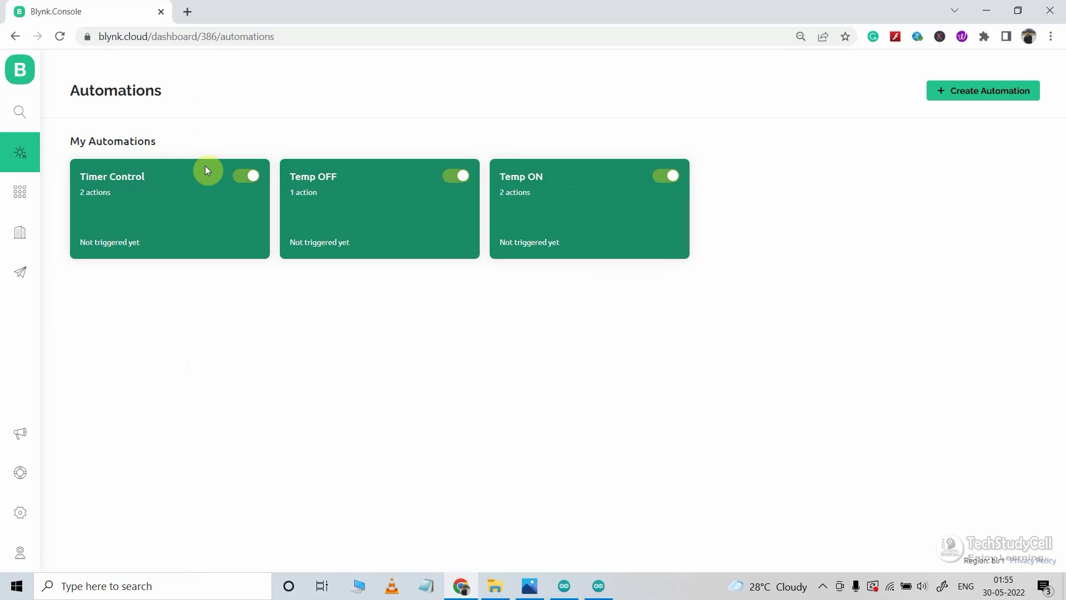
- Disable and re-enable the Timer Control and Temp OFF automations
left_click(240, 181)
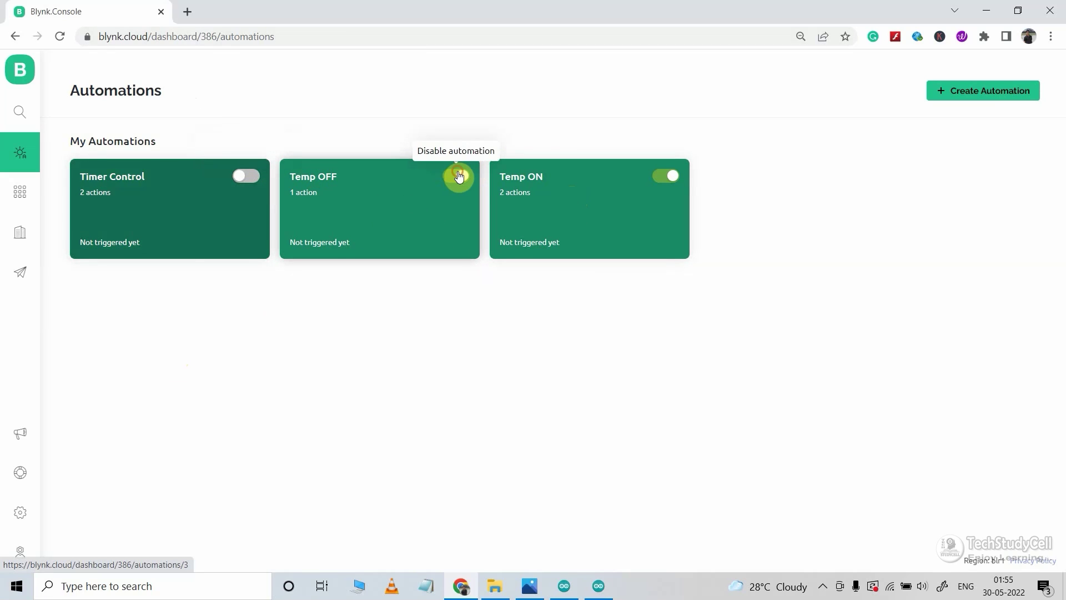
left_click(459, 177)
left_click(458, 177)
left_click(253, 176)
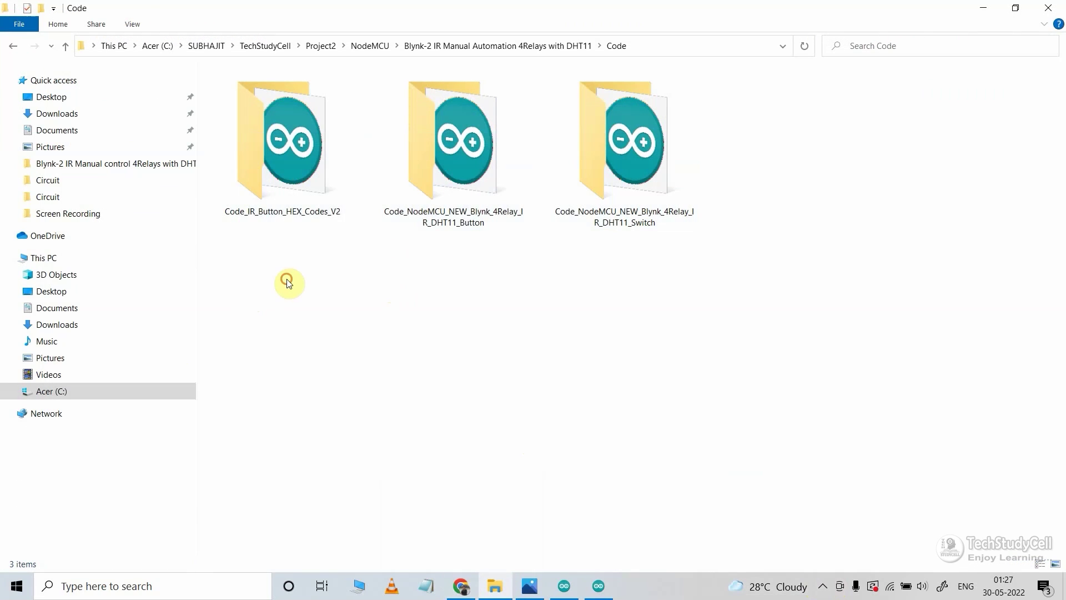
- Look over the three sketch folders in the project's Code folder and the ESP32 Blynk Automation article in Chrome
left_click_drag(286, 281, 615, 173)
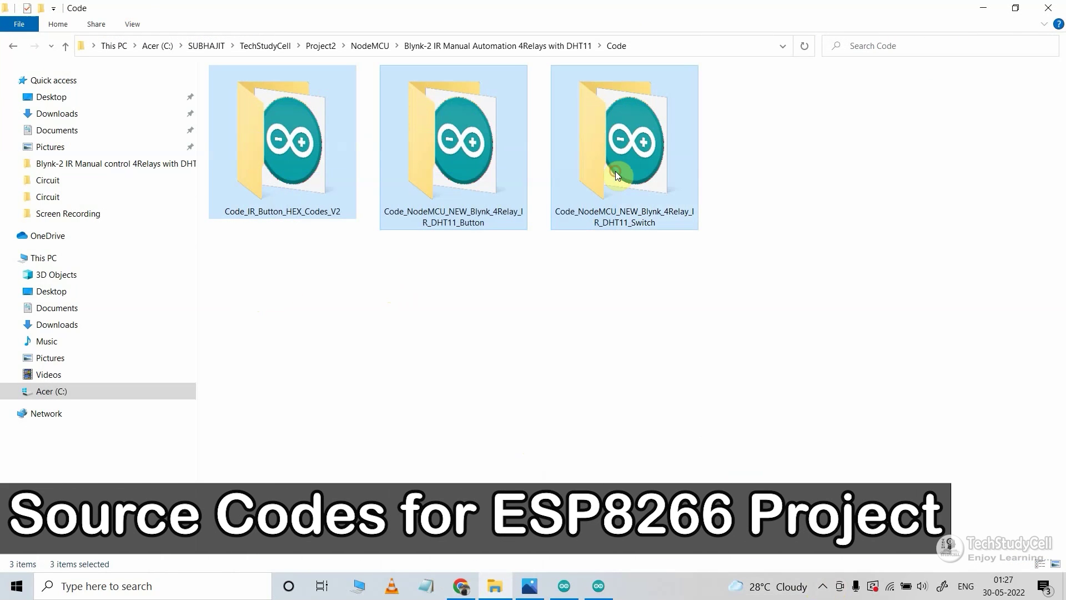
left_click(271, 314)
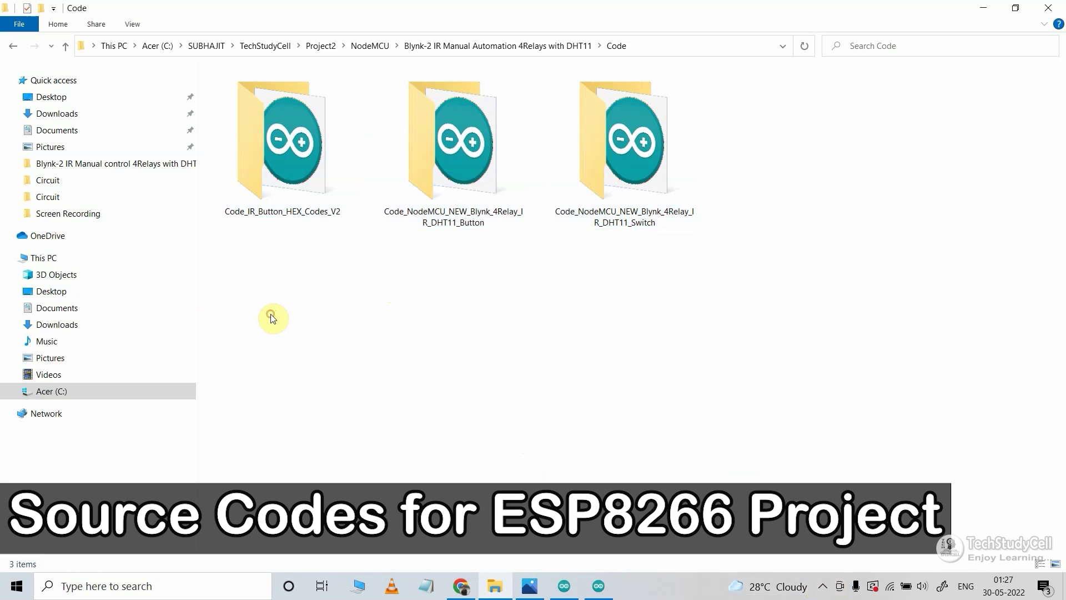
left_click_drag(270, 316, 641, 192)
left_click(460, 586)
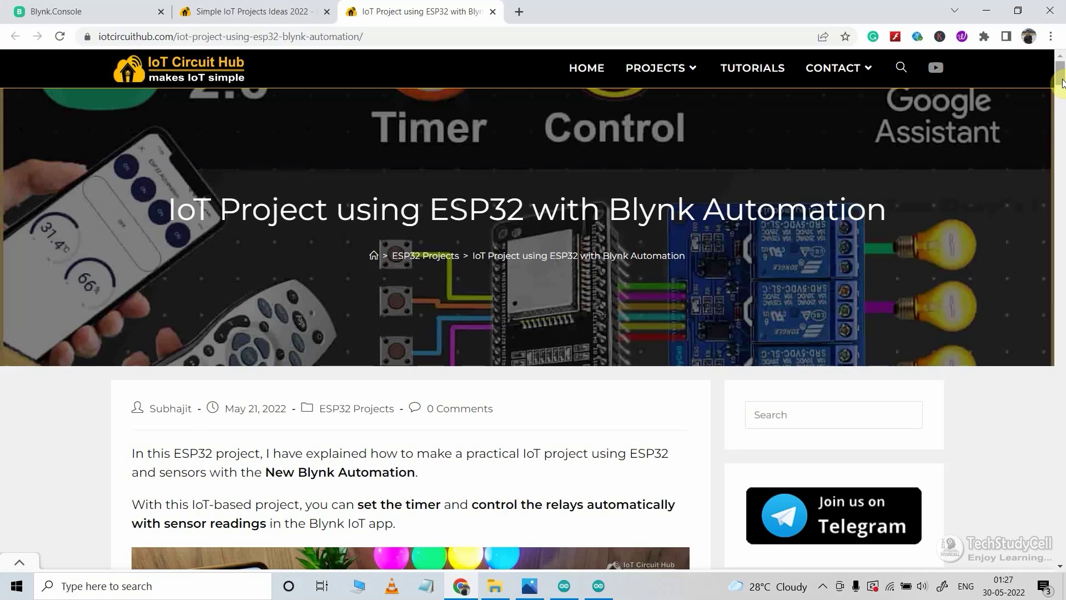
left_click_drag(1061, 76, 1061, 319)
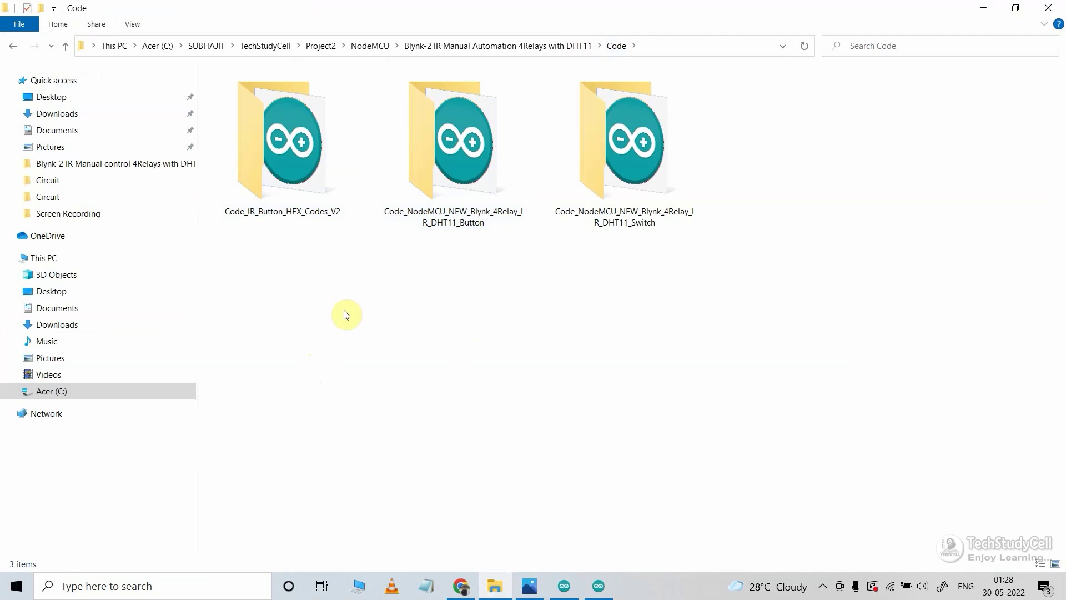
- Open the Code_IR_Button_HEX_Codes_V2 folder, switch to its sketch in the Arduino IDE and examine the IR_RECV_PIN definition
double_click(288, 168)
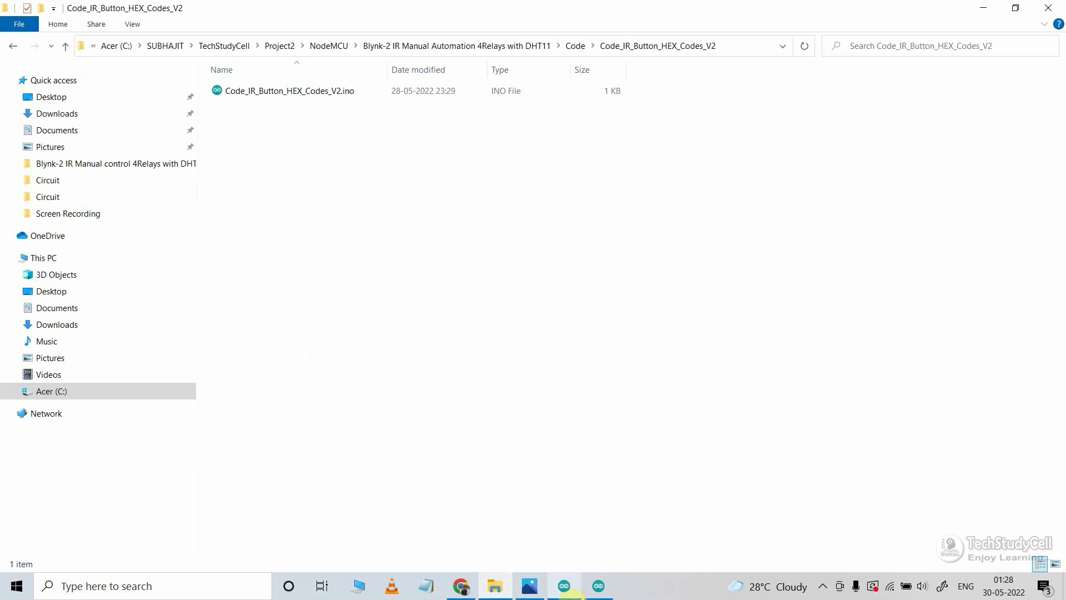
left_click(564, 586)
left_click(143, 279)
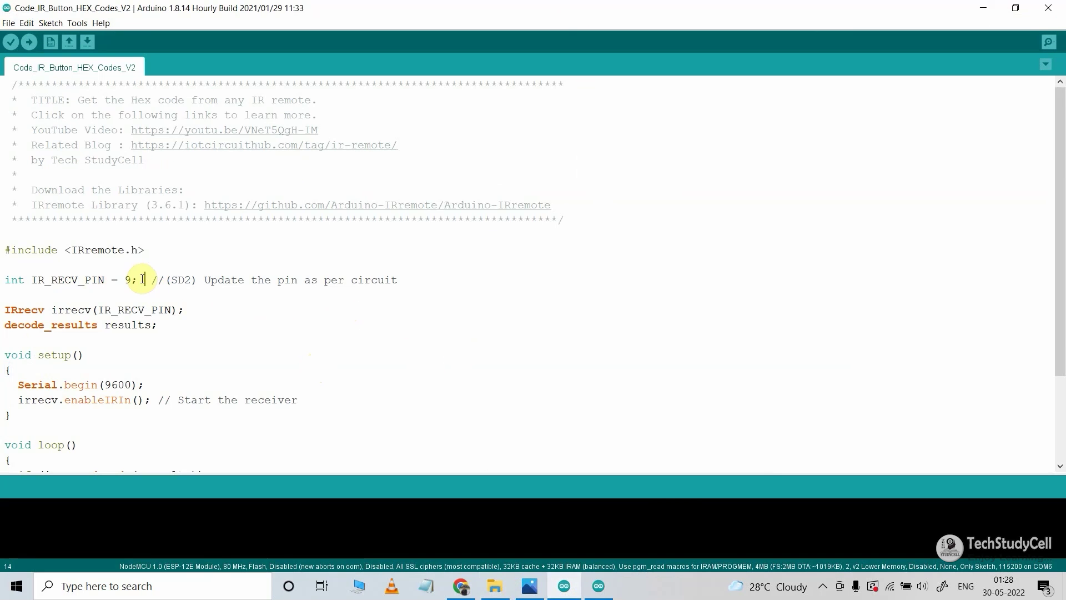
left_click_drag(141, 279, 79, 279)
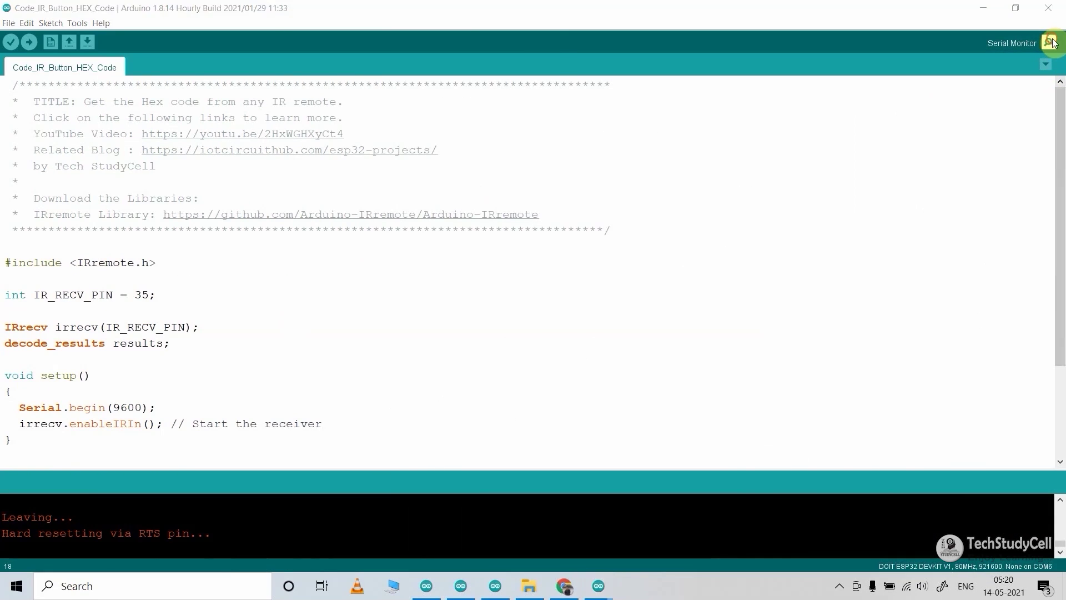
- Open the Serial Monitor at 9600 baud and highlight an FFFFFFFF line among the received IR remote codes
left_click(1049, 43)
left_click(476, 309)
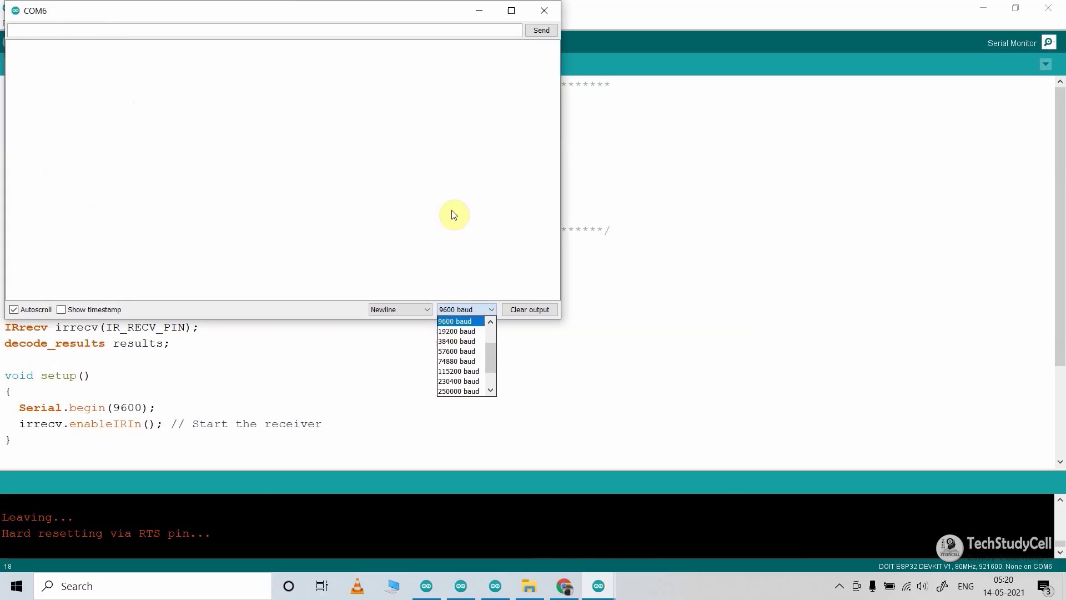
left_click(451, 214)
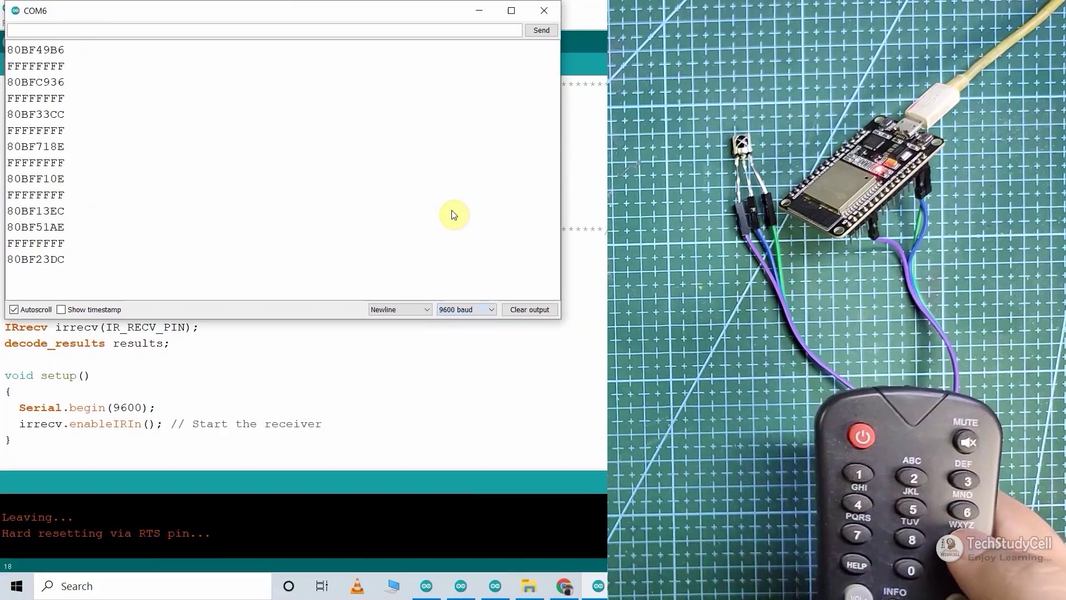
left_click_drag(70, 162, 5, 165)
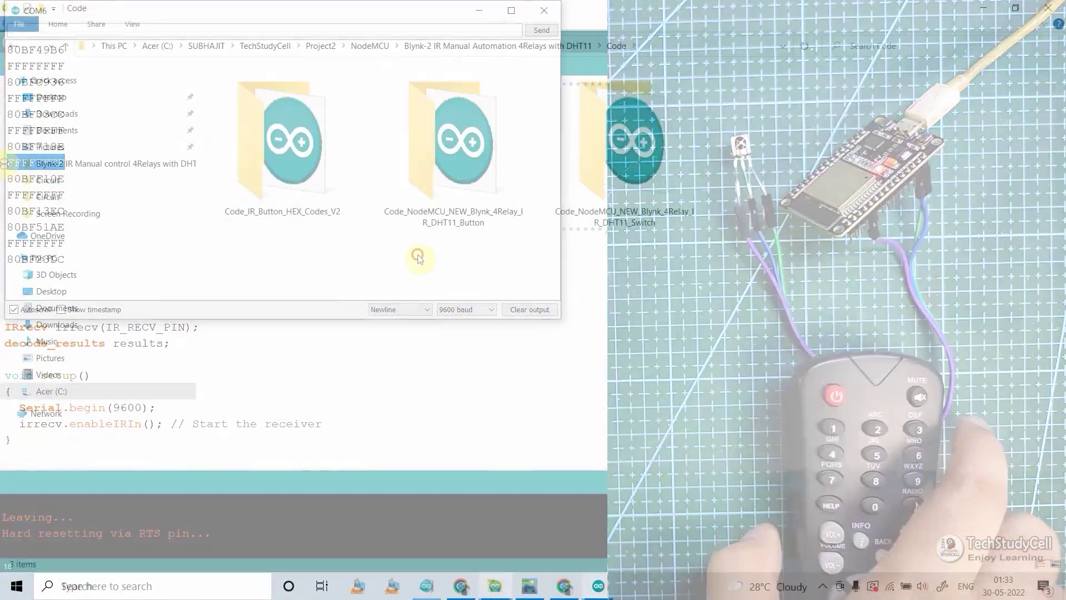
- Compare the DHT11 Button and DHT11 Switch sketch folders in the Code folder, highlighting "Switch" in the latter's name
left_click_drag(418, 254, 644, 141)
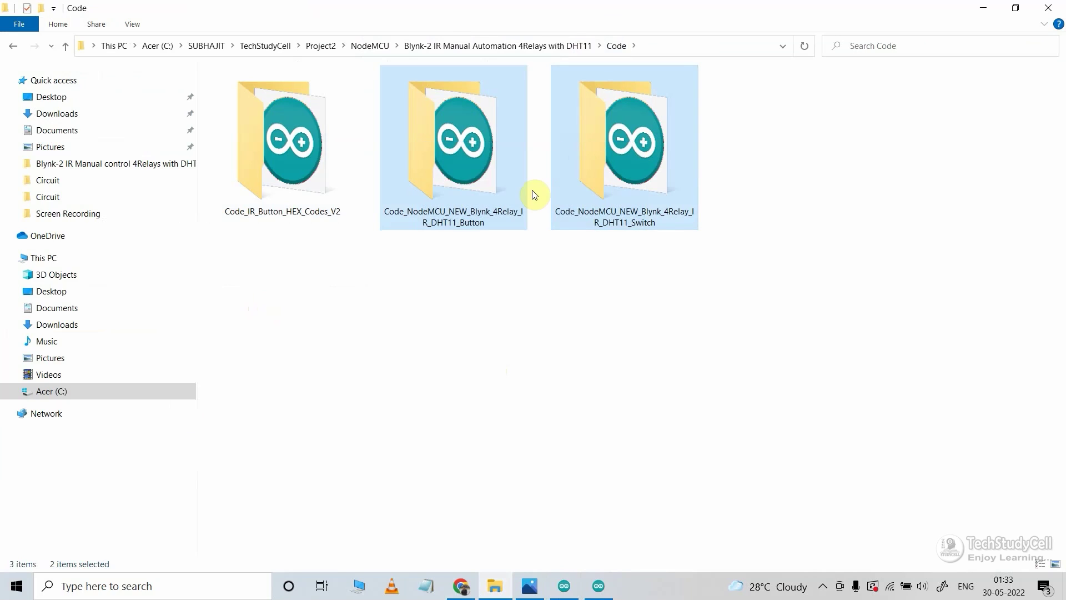
left_click(633, 222)
left_click(633, 223)
left_click_drag(631, 222, 657, 222)
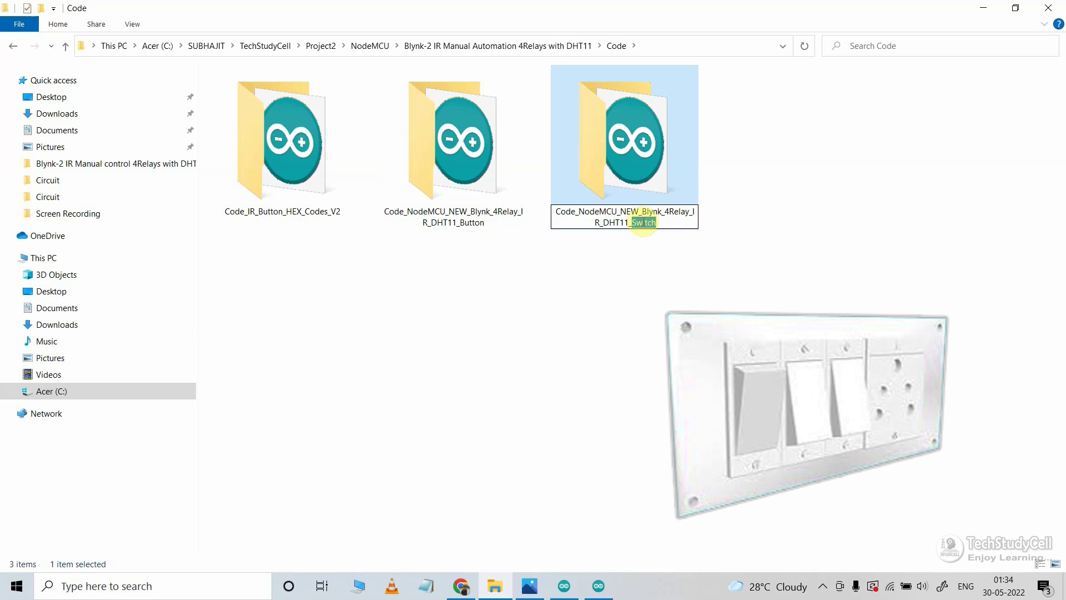
left_click(480, 215)
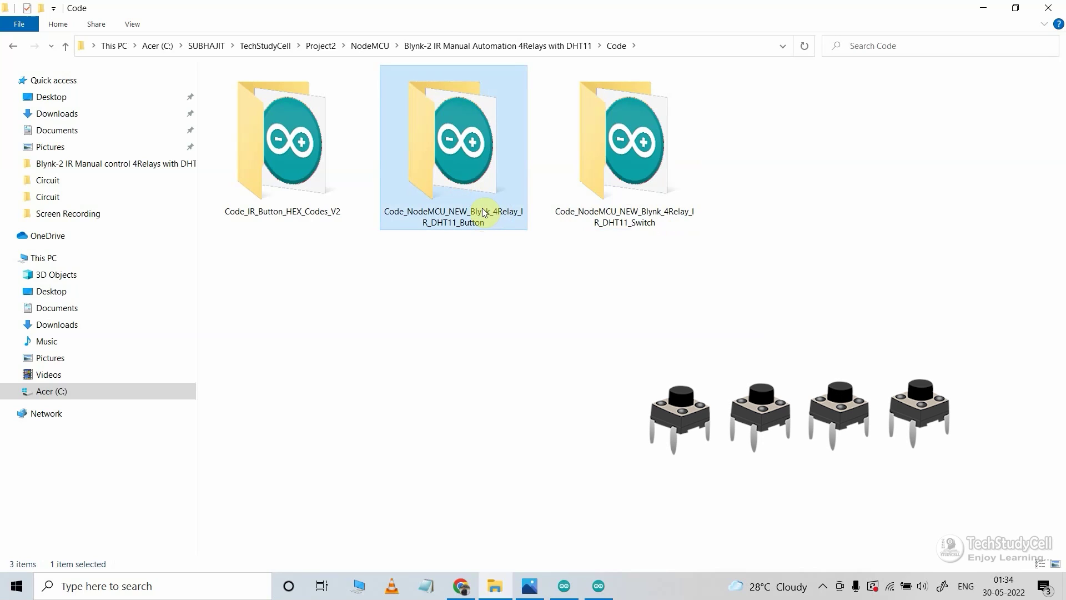